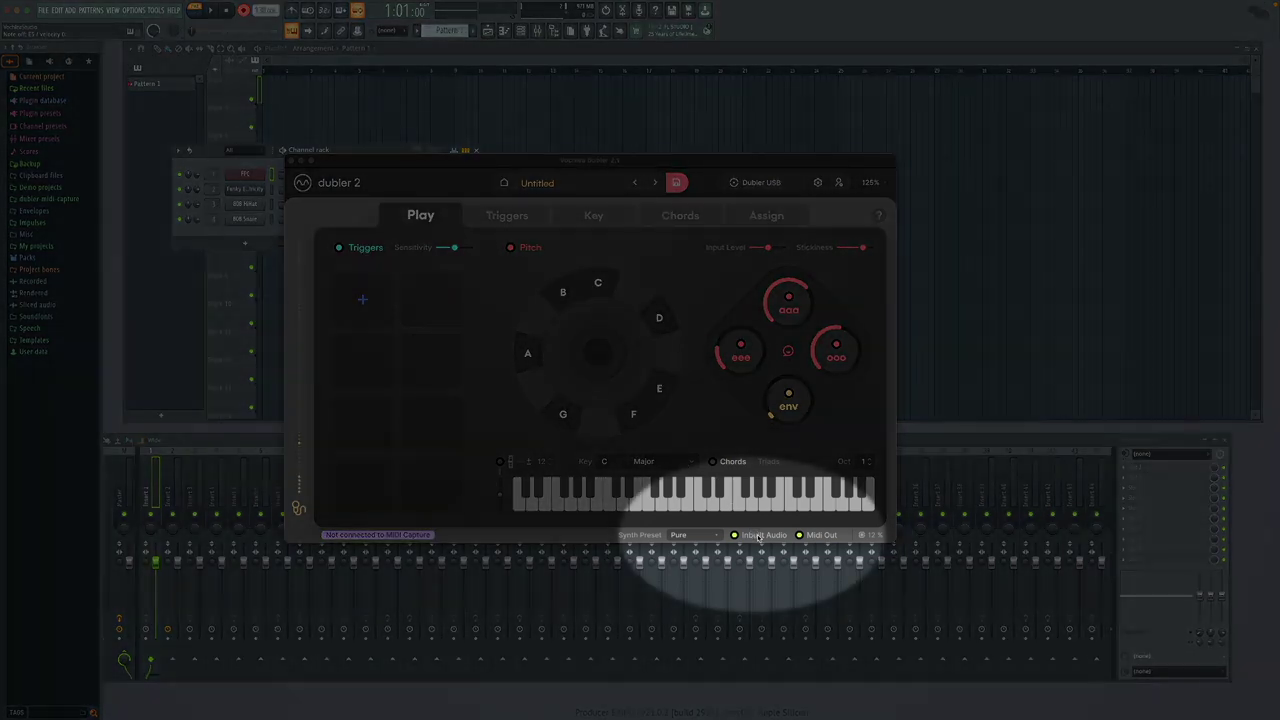
# Turn off Dubler 2's inbuilt audio, leaving MIDI out enabled, and switch to FL Studio.
pyautogui.click(736, 535)
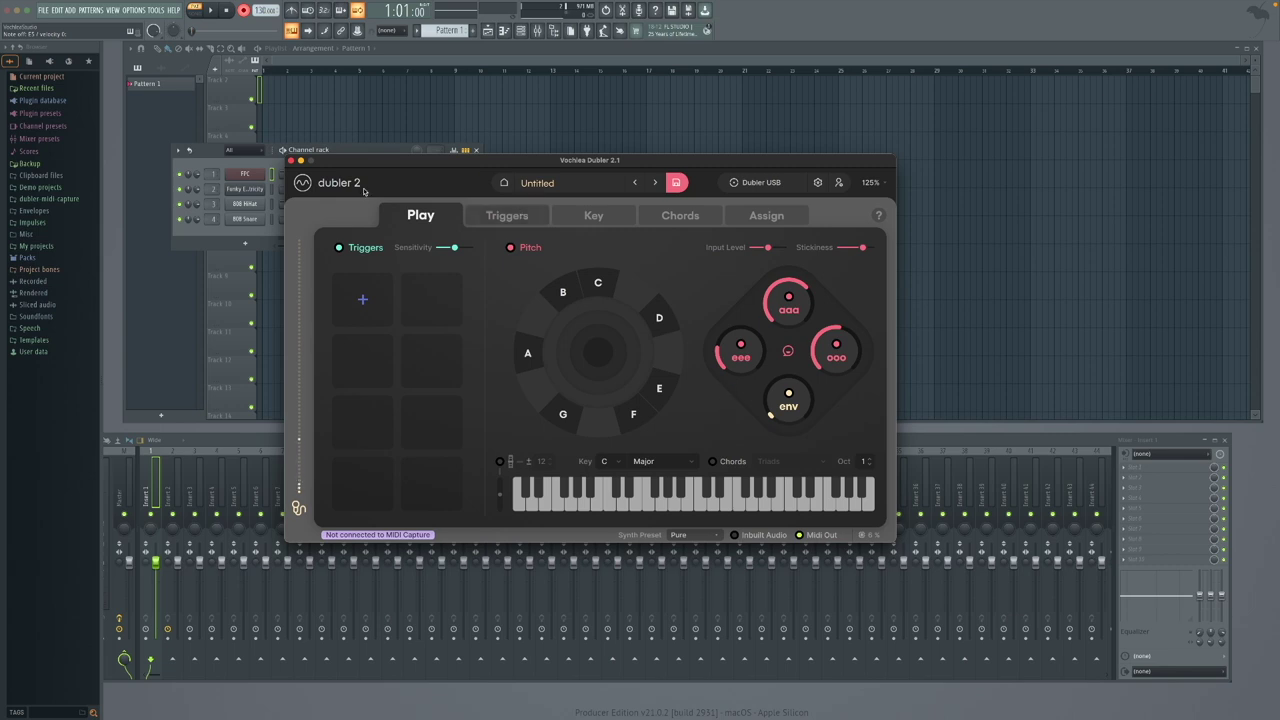
pyautogui.click(174, 111)
pyautogui.click(174, 111)
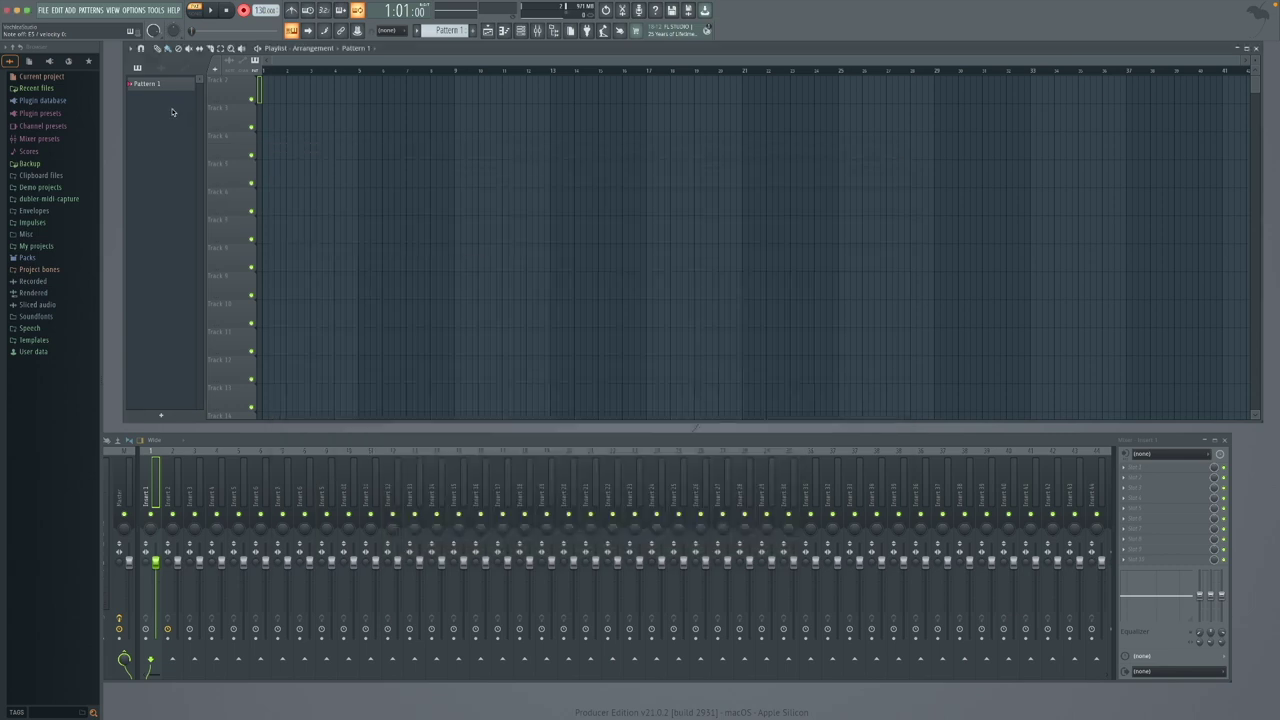
# Review the Dubler2 input in the MIDI settings and the Scarlett device in the audio settings, and close the settings.
pyautogui.click(138, 11)
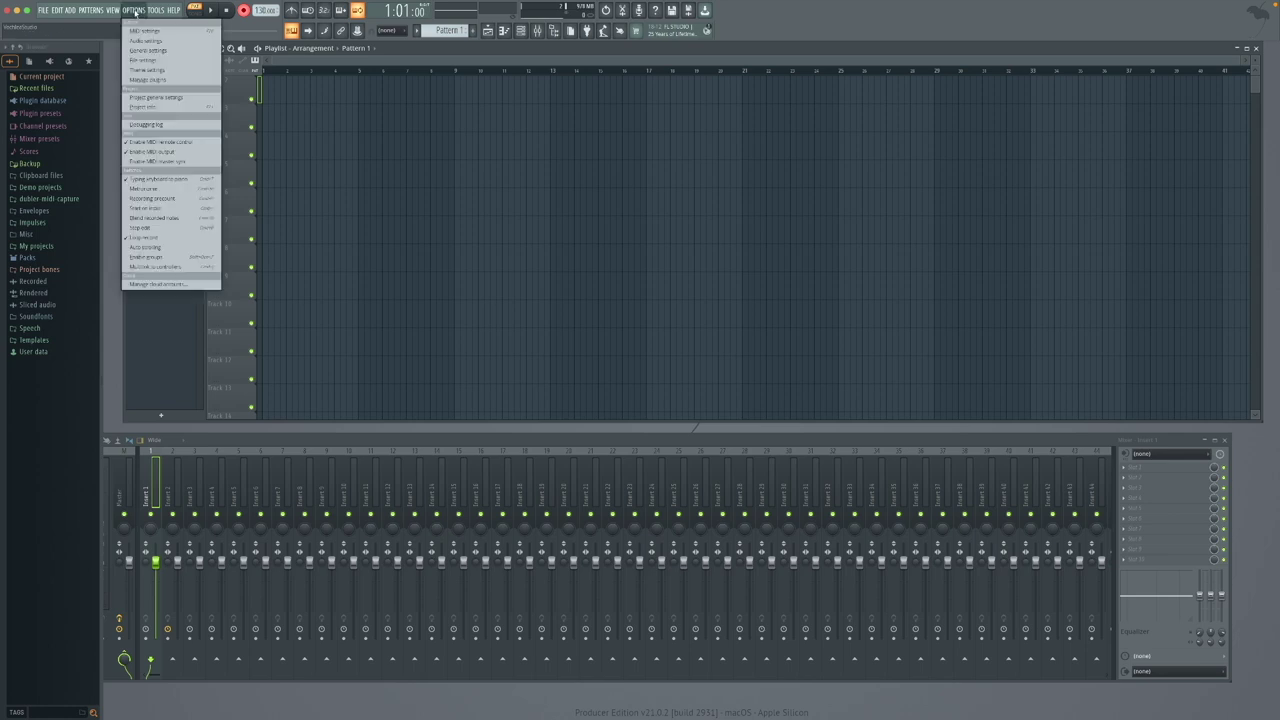
pyautogui.click(139, 30)
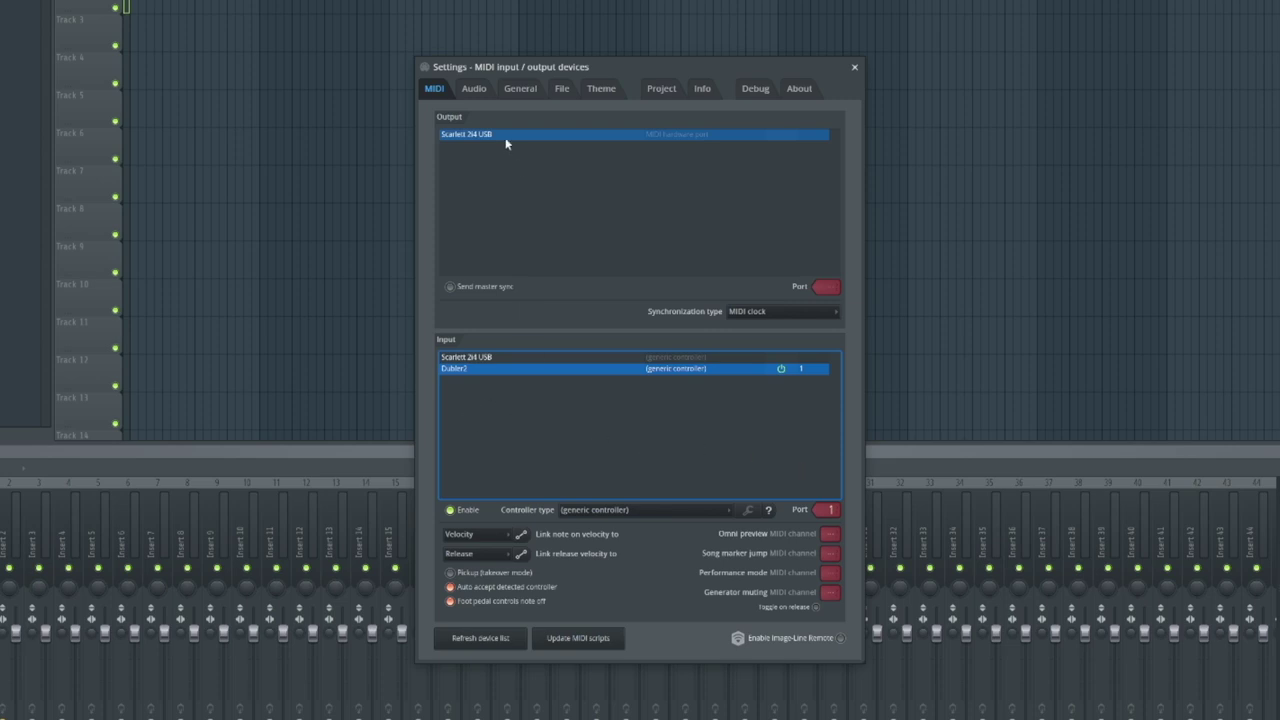
pyautogui.click(474, 89)
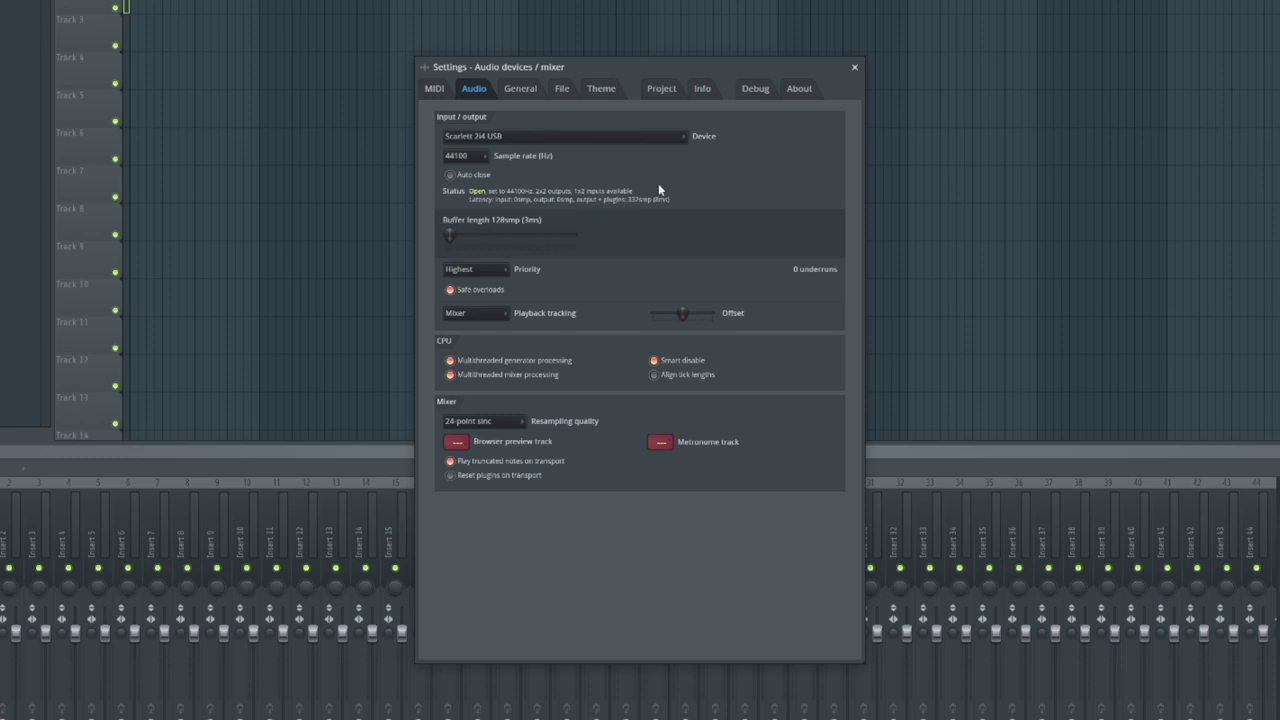
pyautogui.click(854, 67)
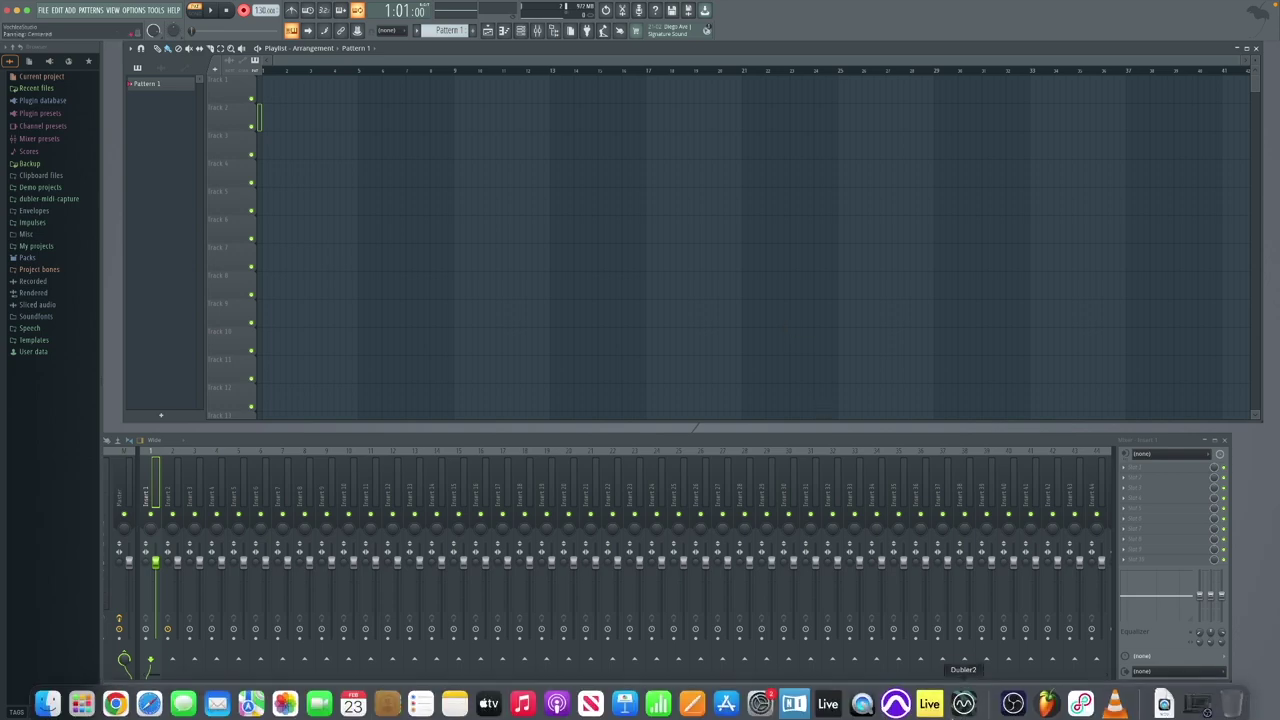
# In Dubler 2, create Bass Drum 1, Acoustic Snare and Closed Hi Hat triggers with recorded takes, and return to the Play view.
pyautogui.click(960, 700)
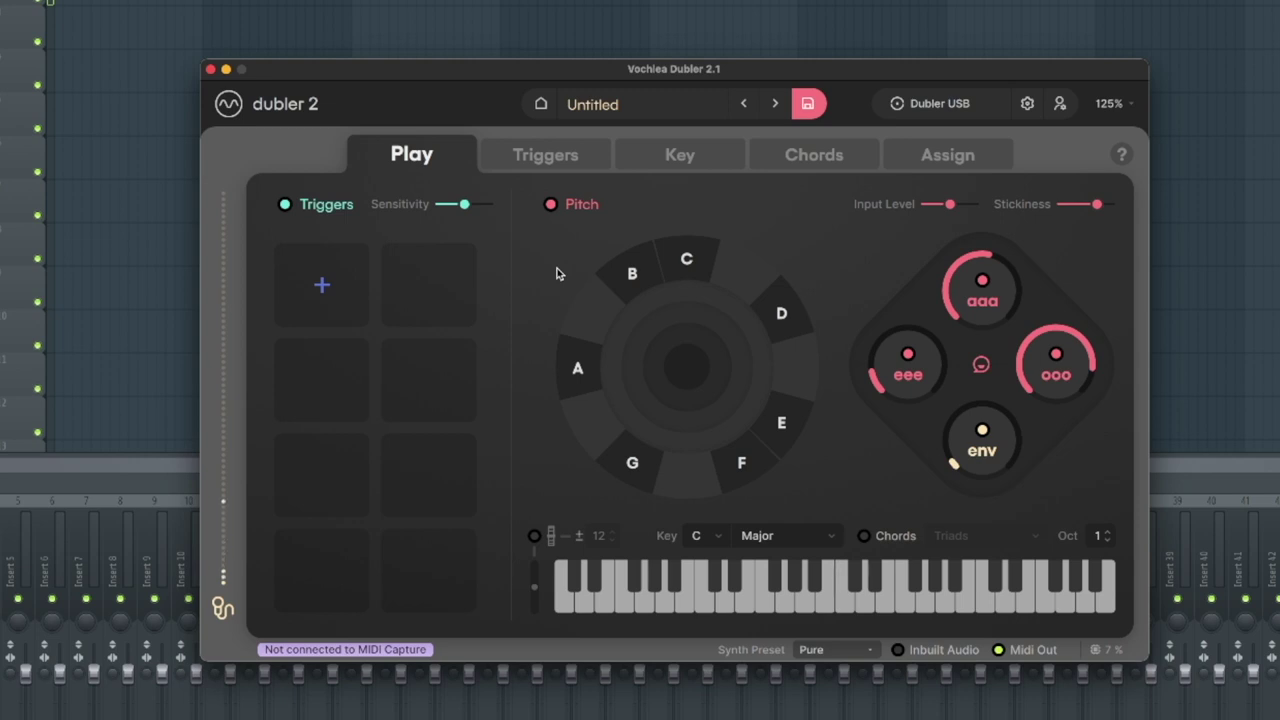
pyautogui.click(350, 297)
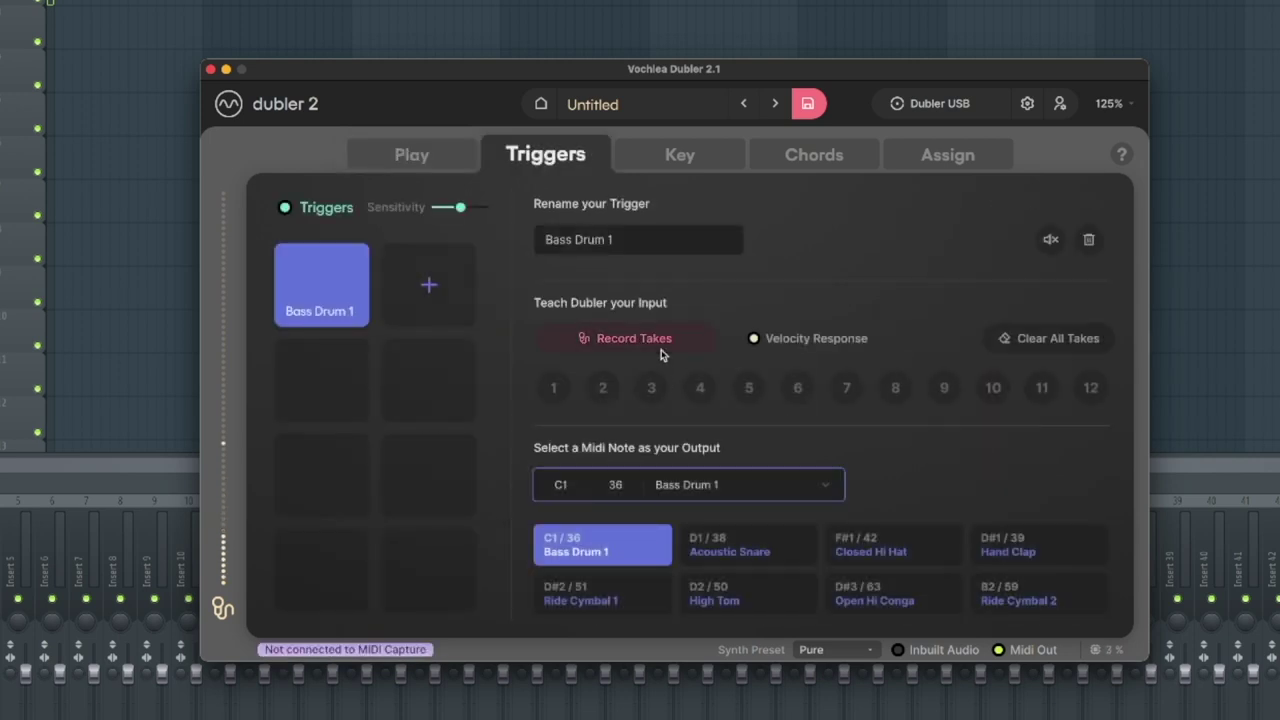
pyautogui.click(660, 352)
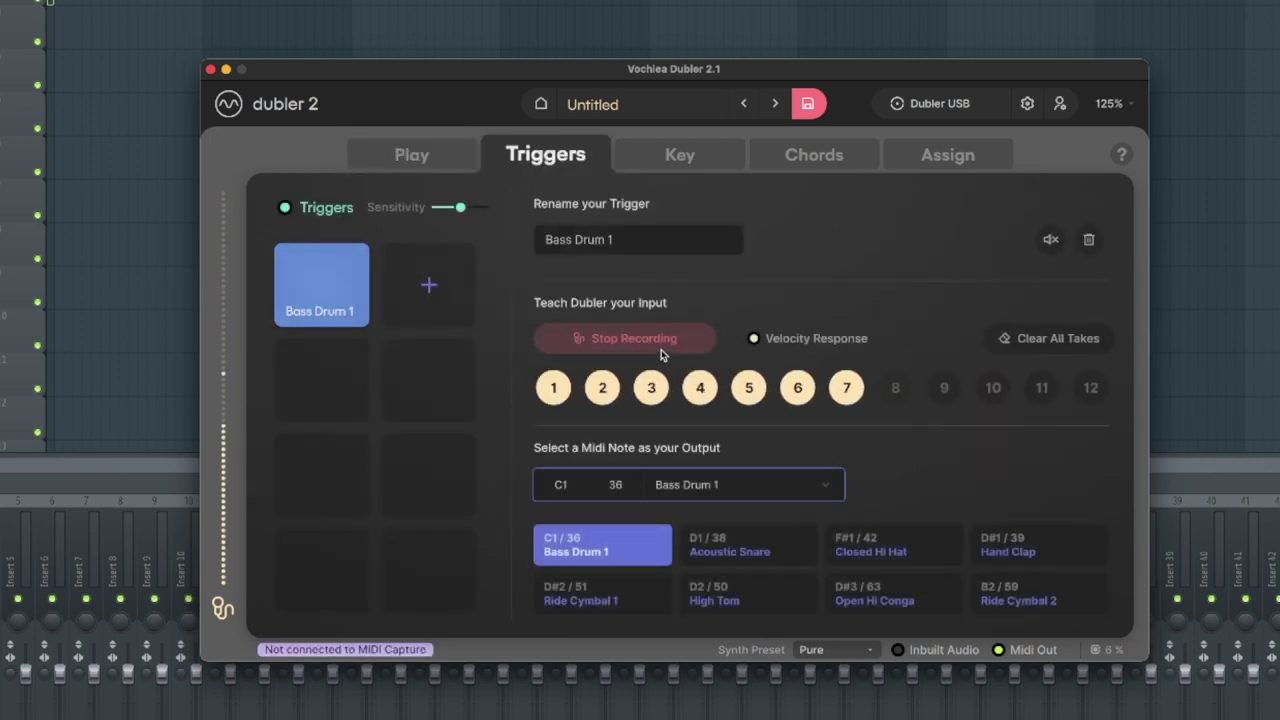
pyautogui.click(455, 317)
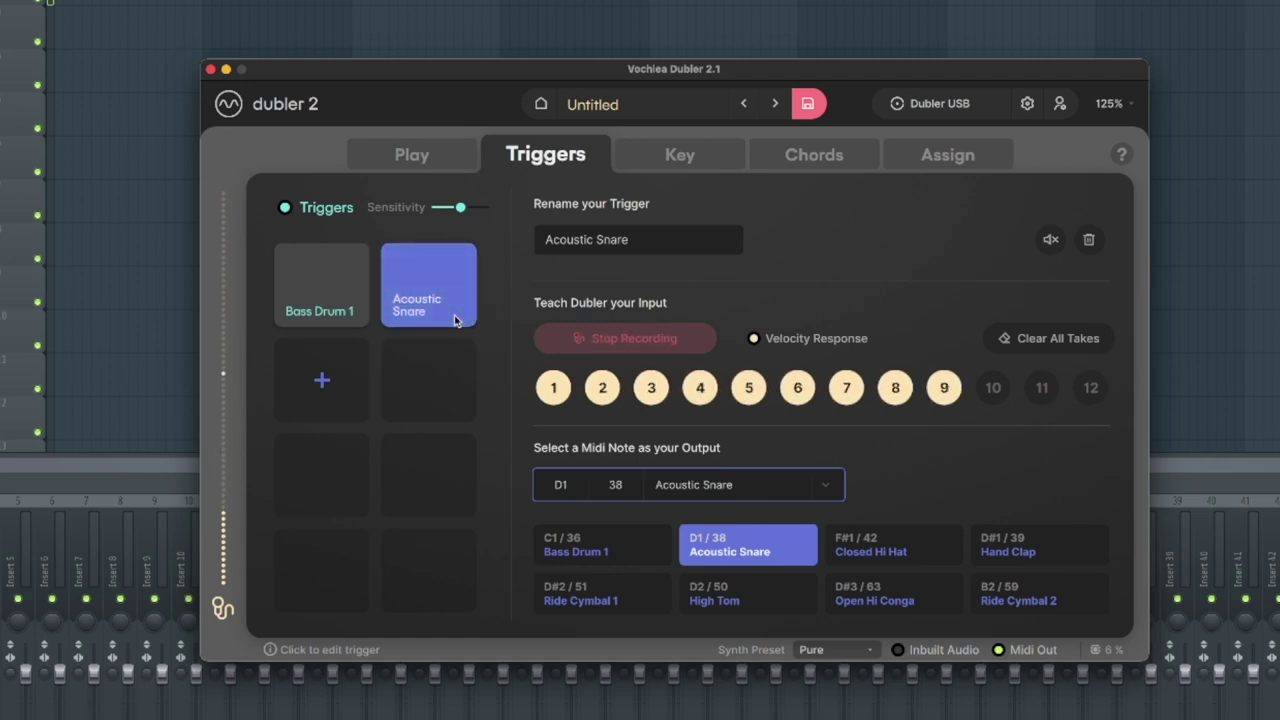
pyautogui.click(350, 374)
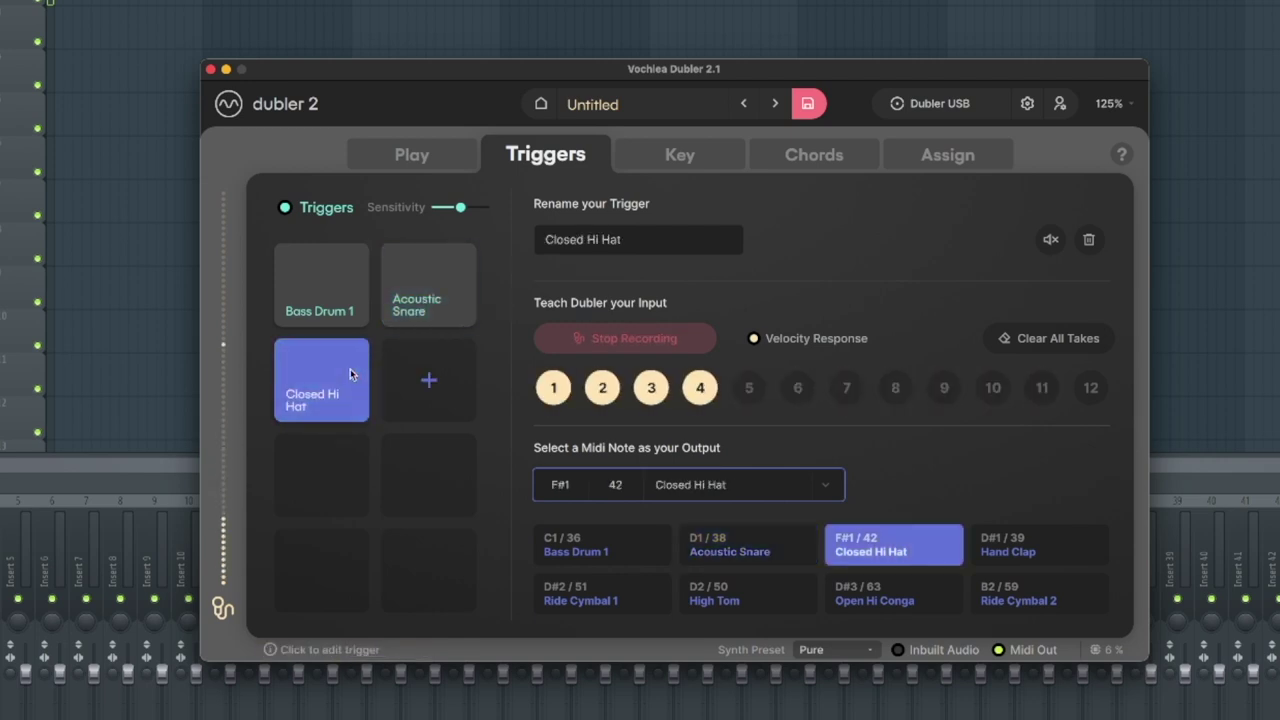
pyautogui.click(424, 167)
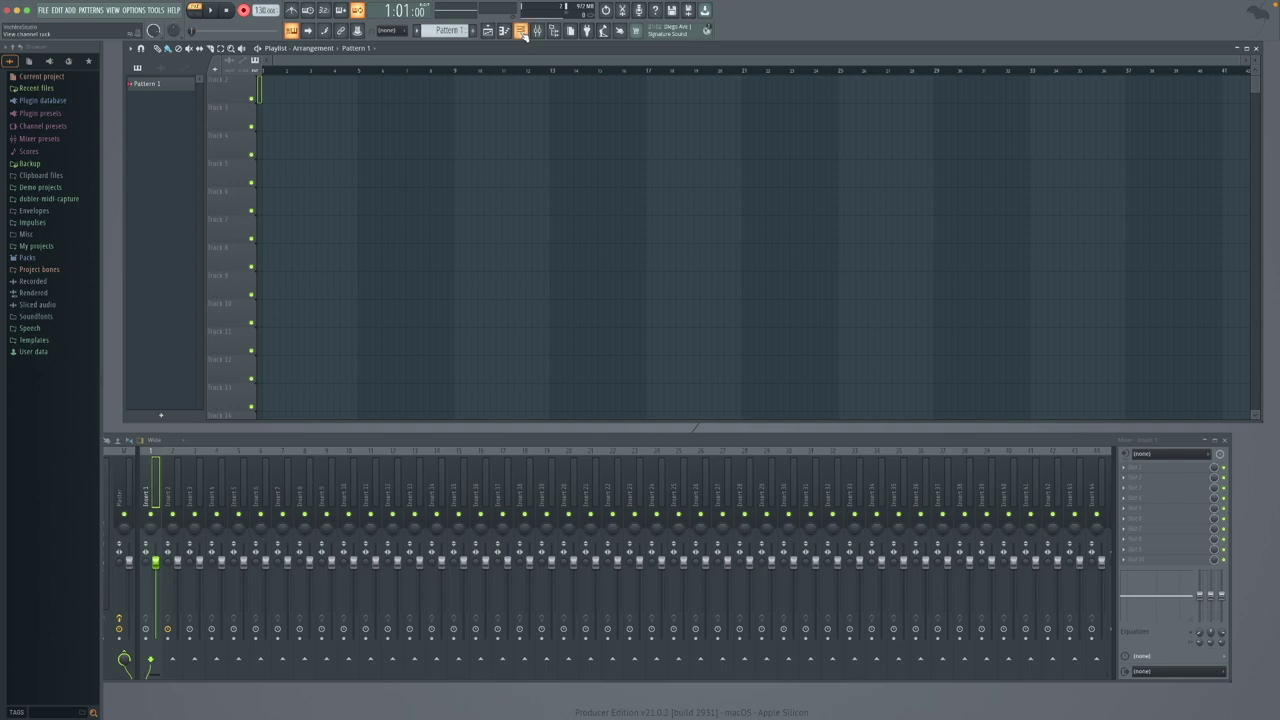
# Show the channel rack in FL Studio and load FPC as the instrument on channel 1.
pyautogui.click(521, 31)
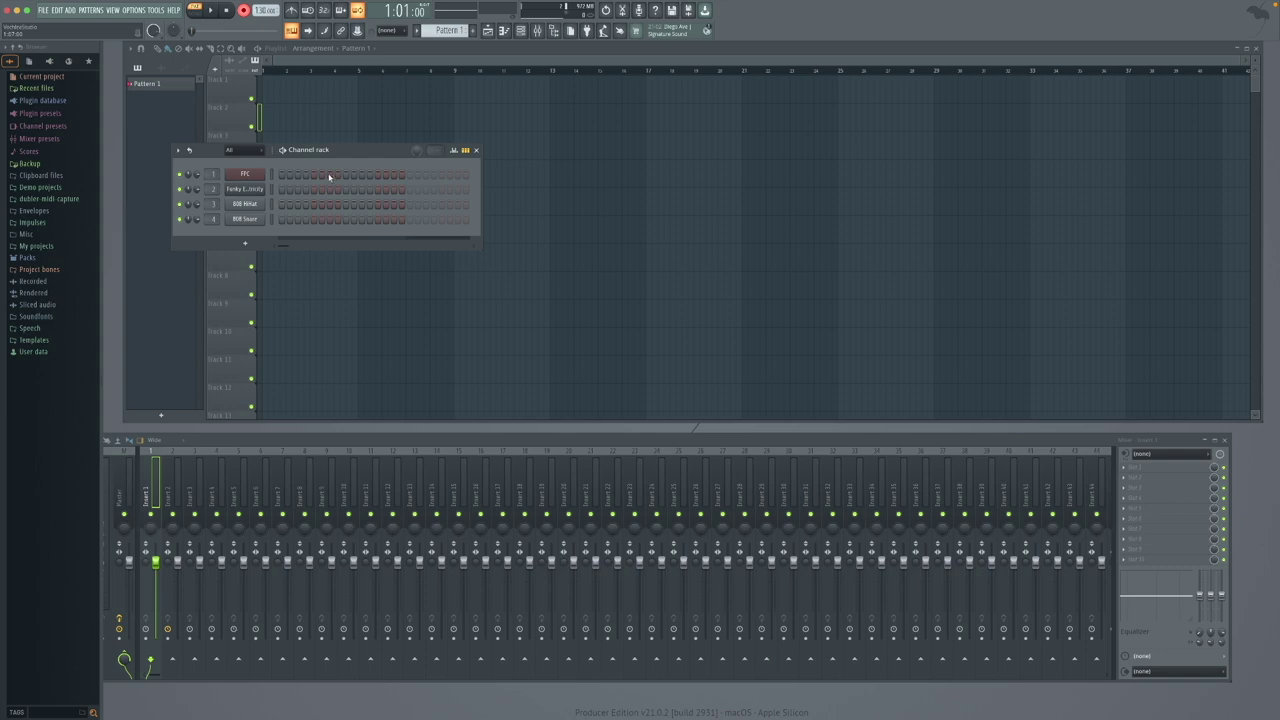
pyautogui.rightClick(240, 177)
pyautogui.moveTo(318, 251)
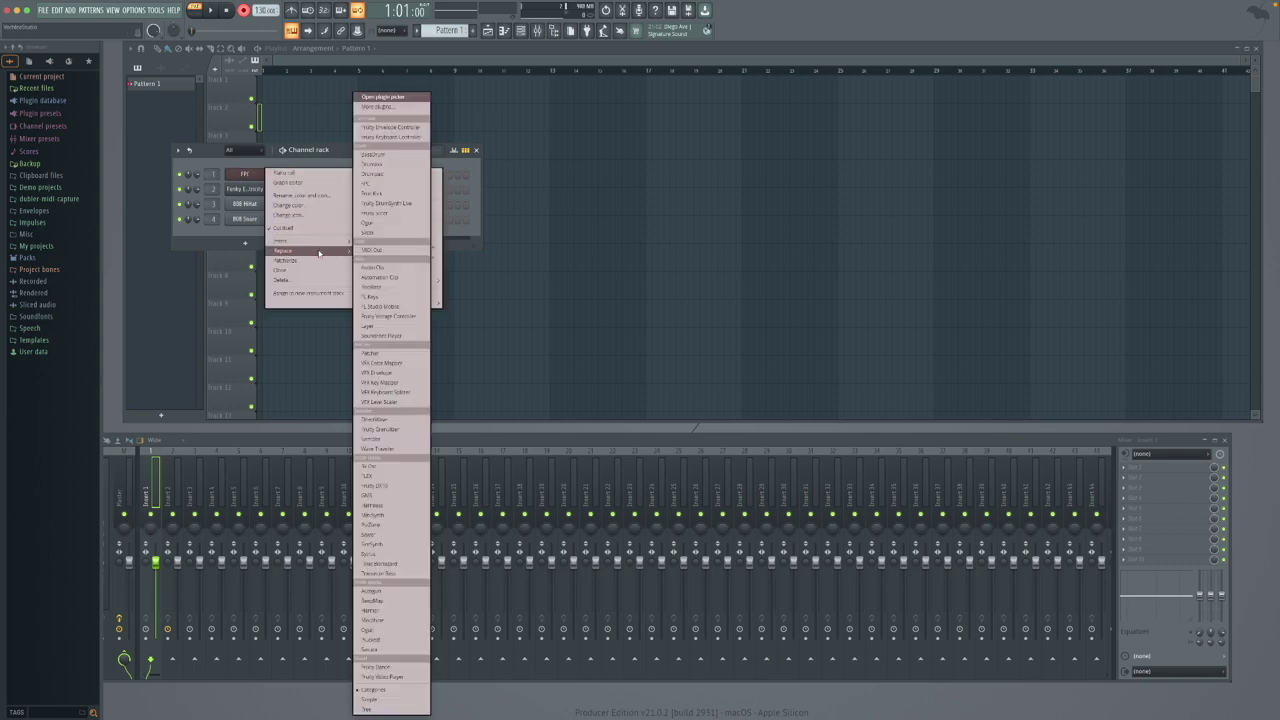
pyautogui.click(386, 188)
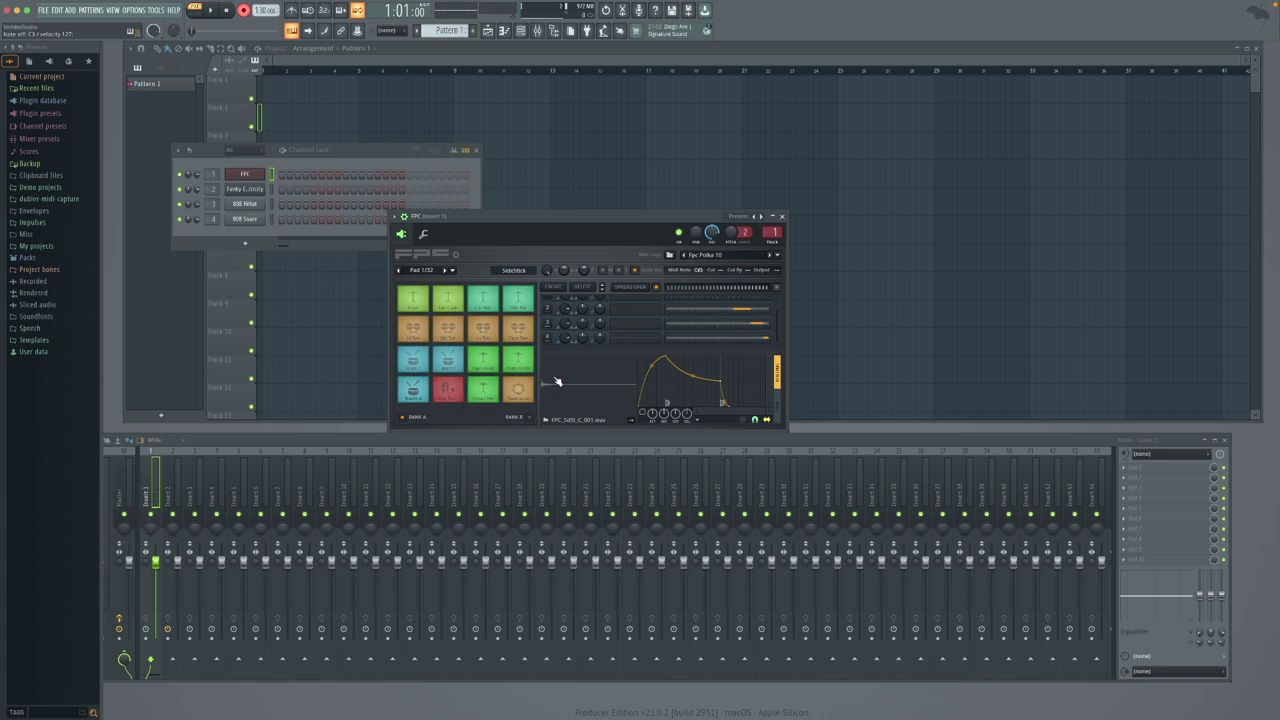
# Set the FPC channel to receive notes from Dubler2 on MIDI channel 10.
pyautogui.rightClick(245, 175)
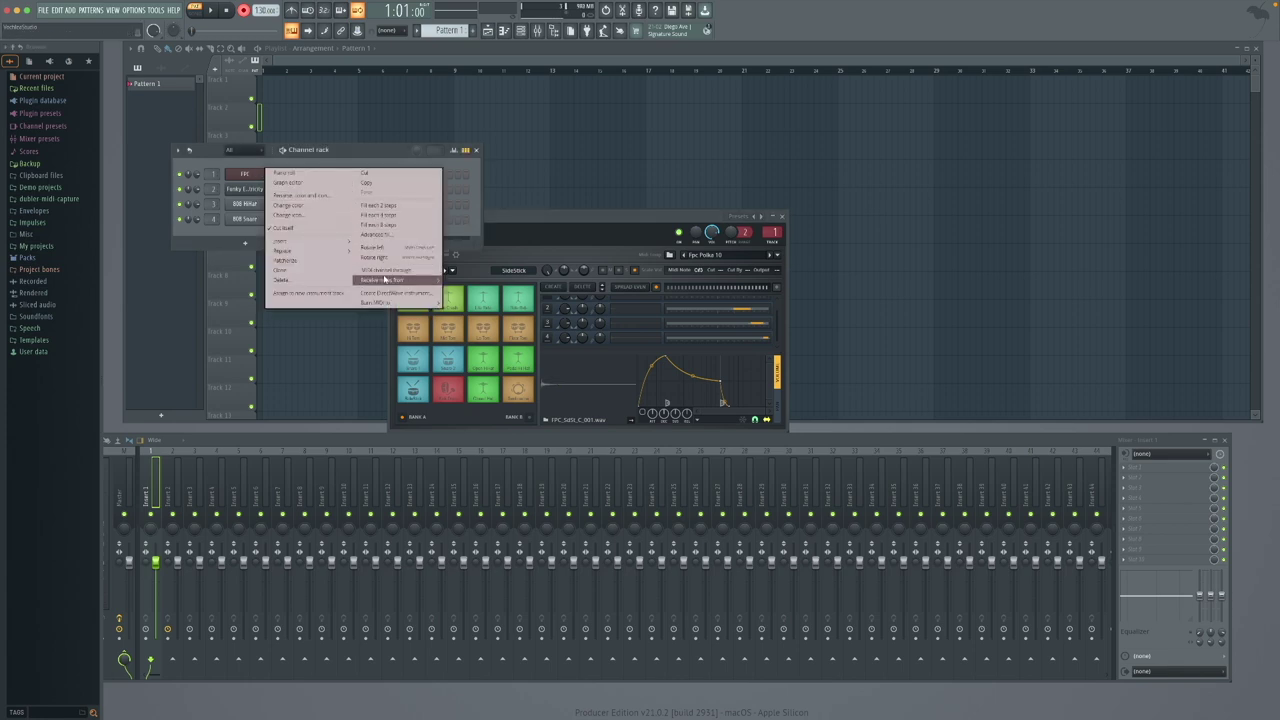
pyautogui.moveTo(386, 281)
pyautogui.moveTo(484, 314)
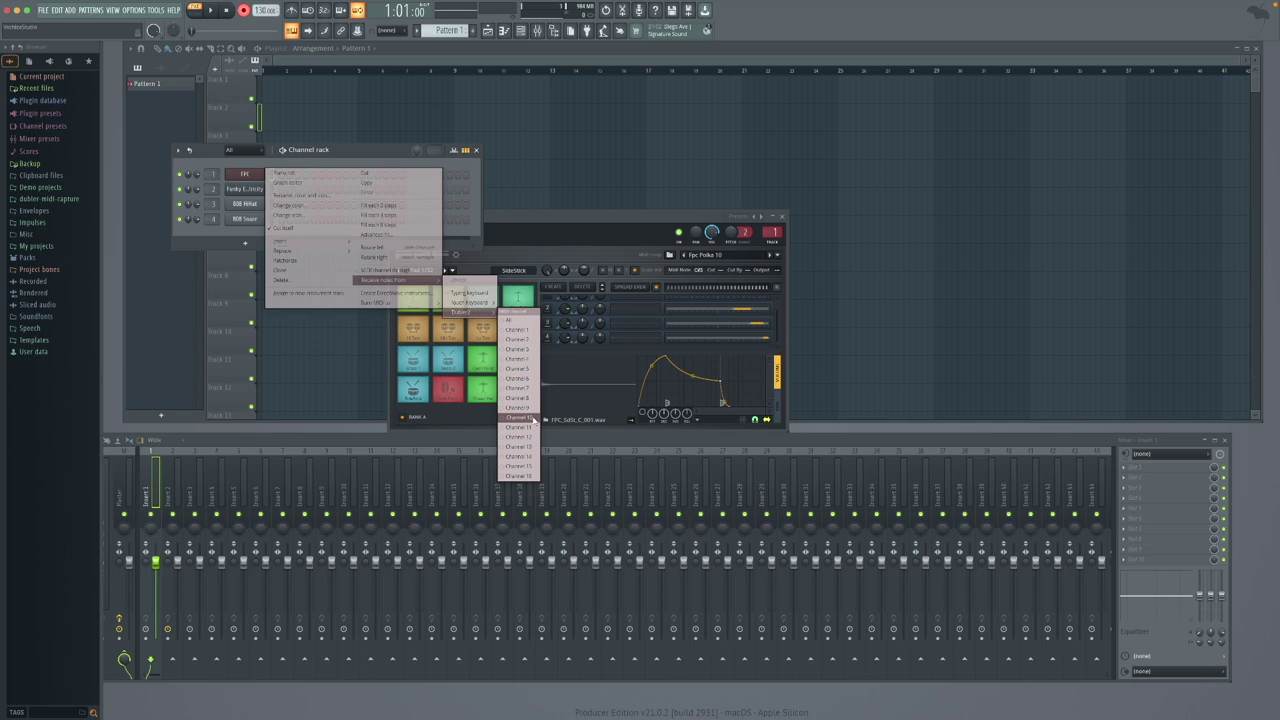
pyautogui.click(535, 418)
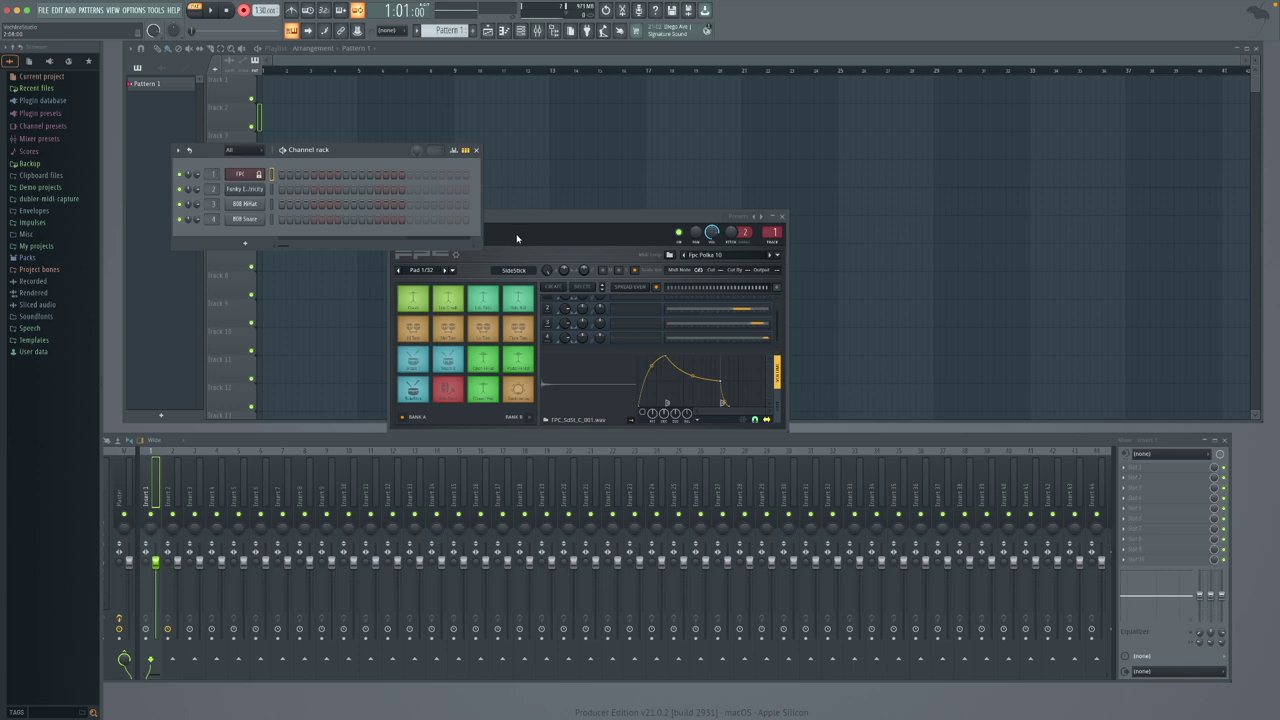
pyautogui.click(517, 238)
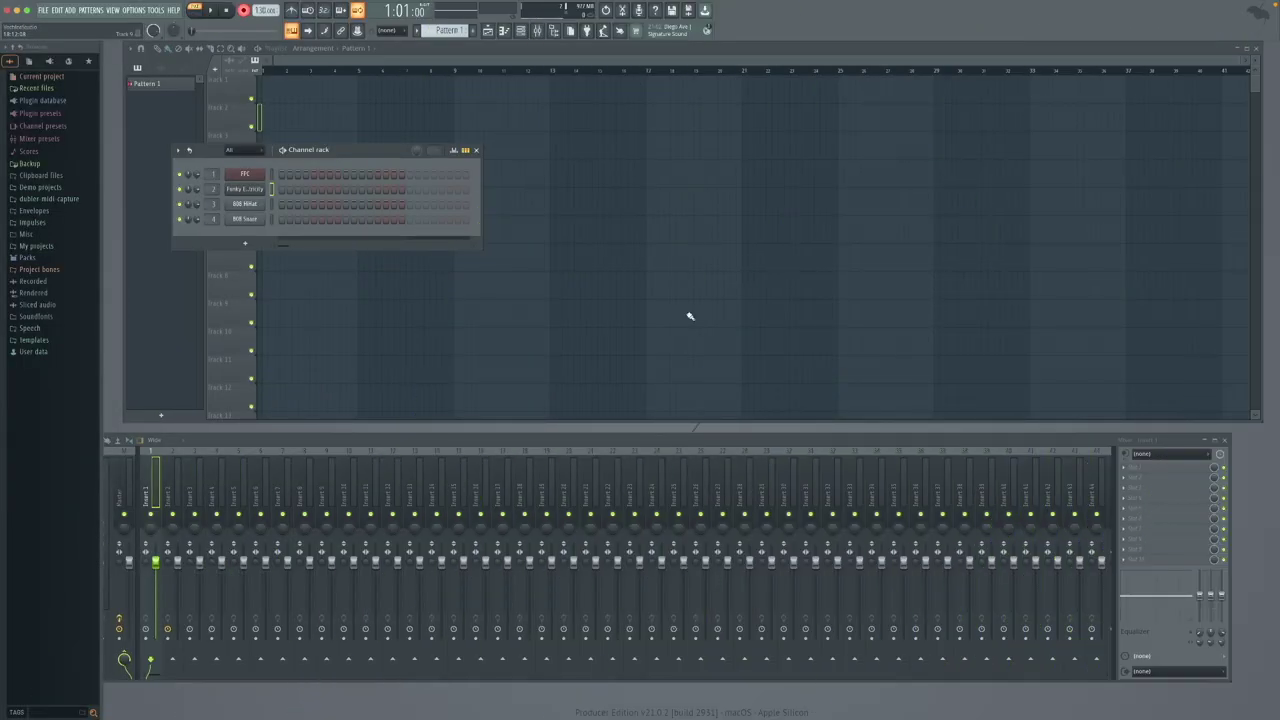
# Look at the Funky Electricity FLEX instrument on channel 2, close it, and switch to Dubler 2.
pyautogui.click(270, 193)
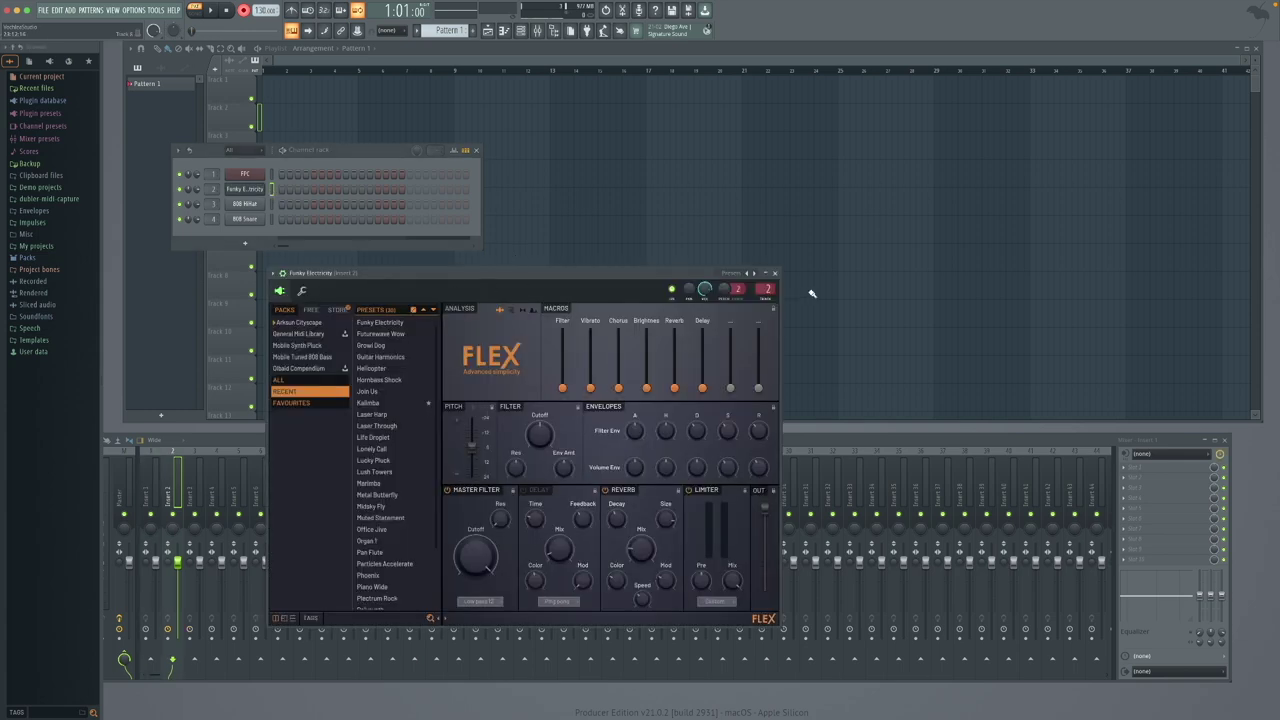
pyautogui.click(774, 273)
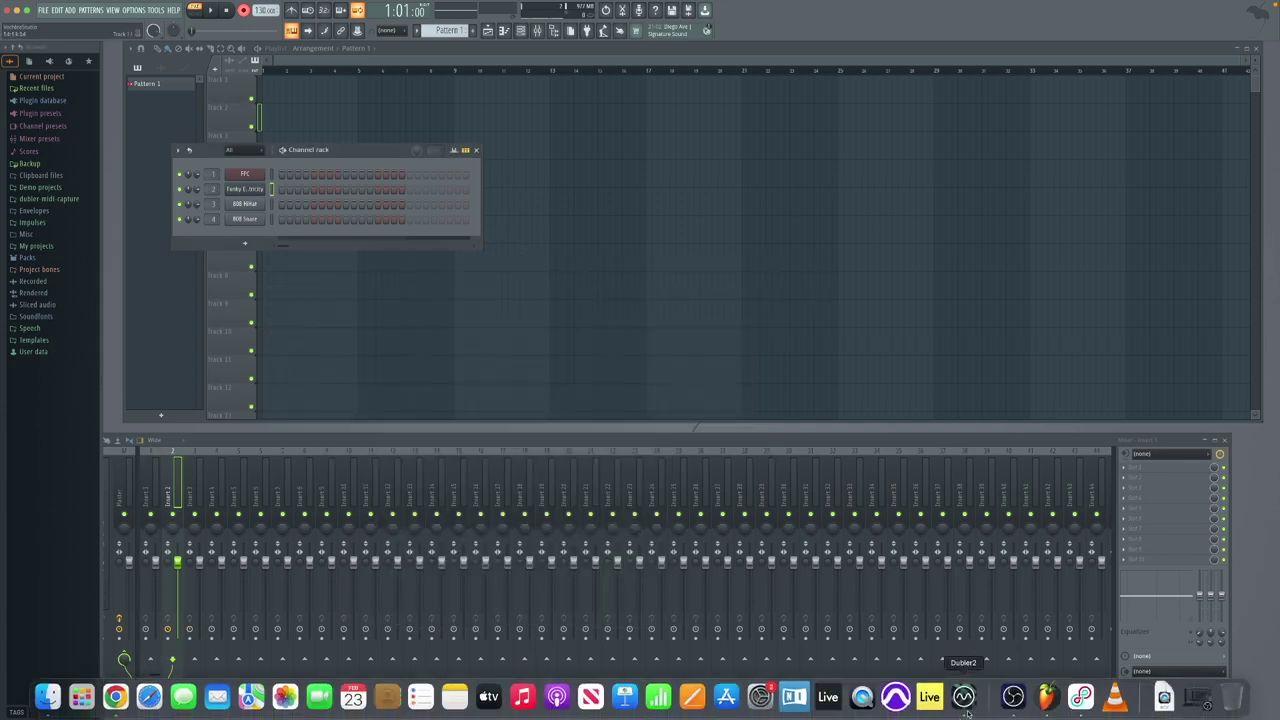
pyautogui.click(966, 712)
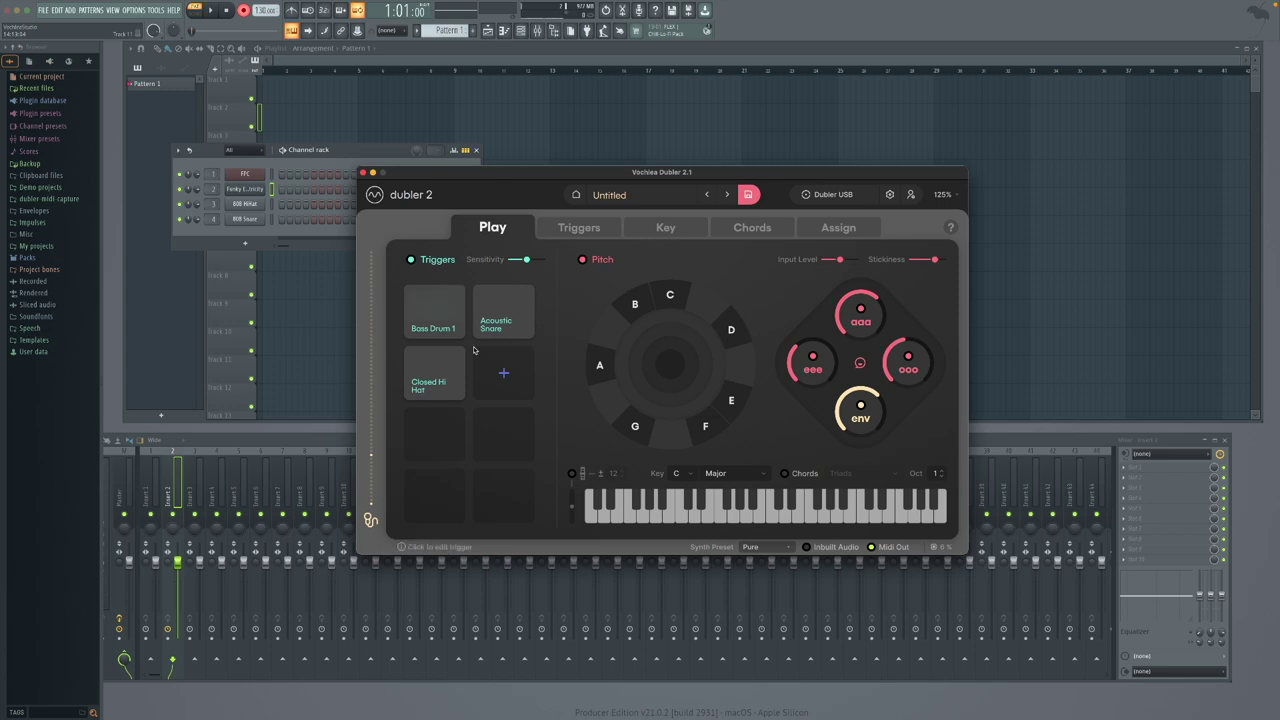
# Back in FL Studio, set the Funky Electricity channel to receive notes from Dubler2 on MIDI channel 1.
pyautogui.click(273, 190)
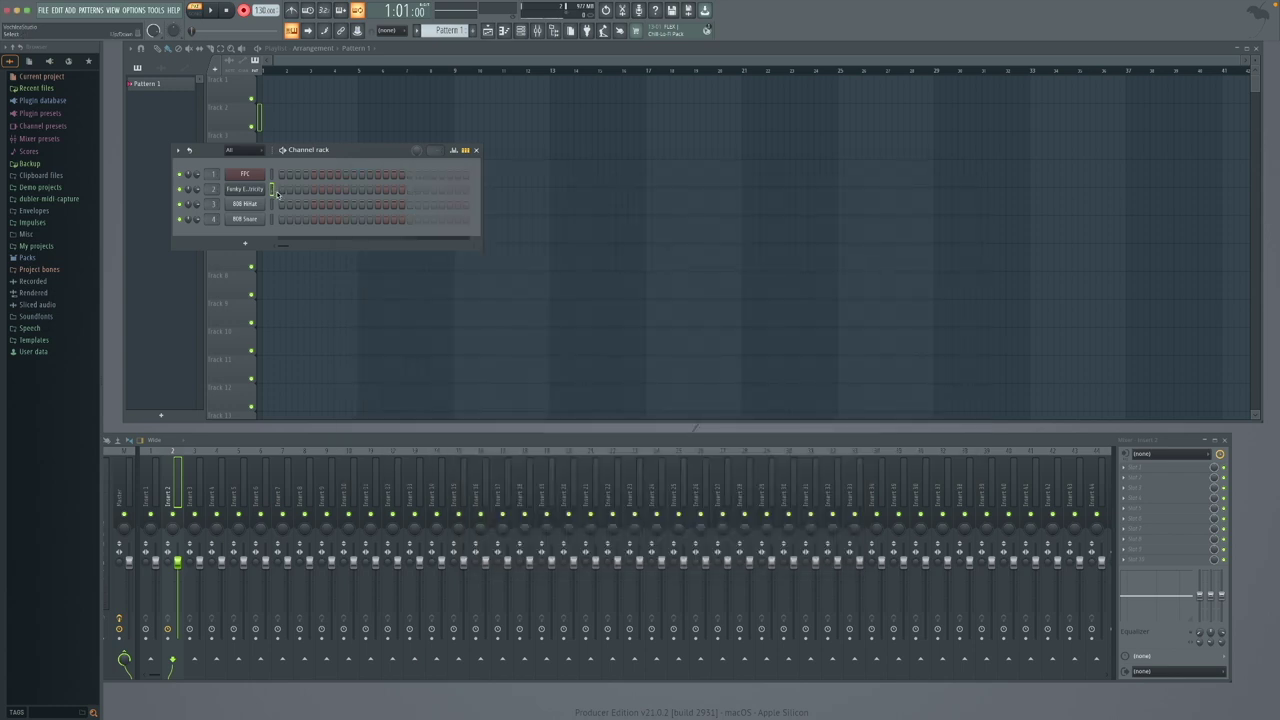
pyautogui.rightClick(251, 191)
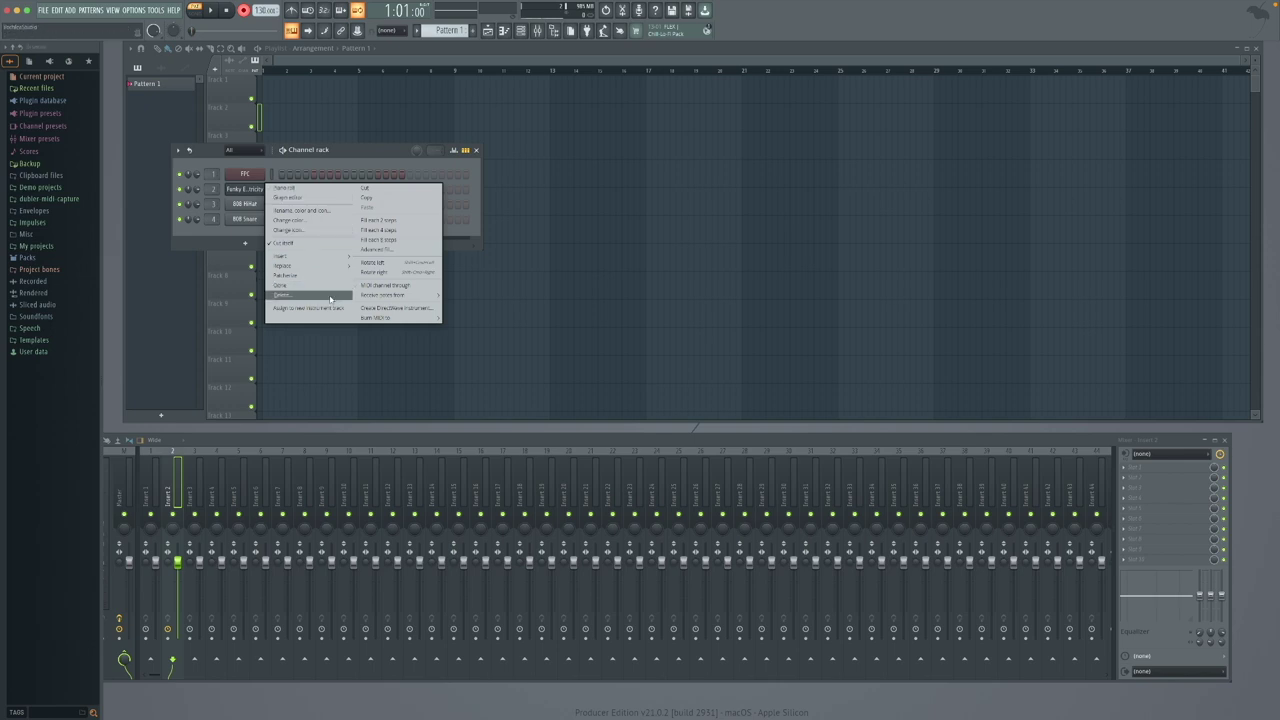
pyautogui.moveTo(392, 298)
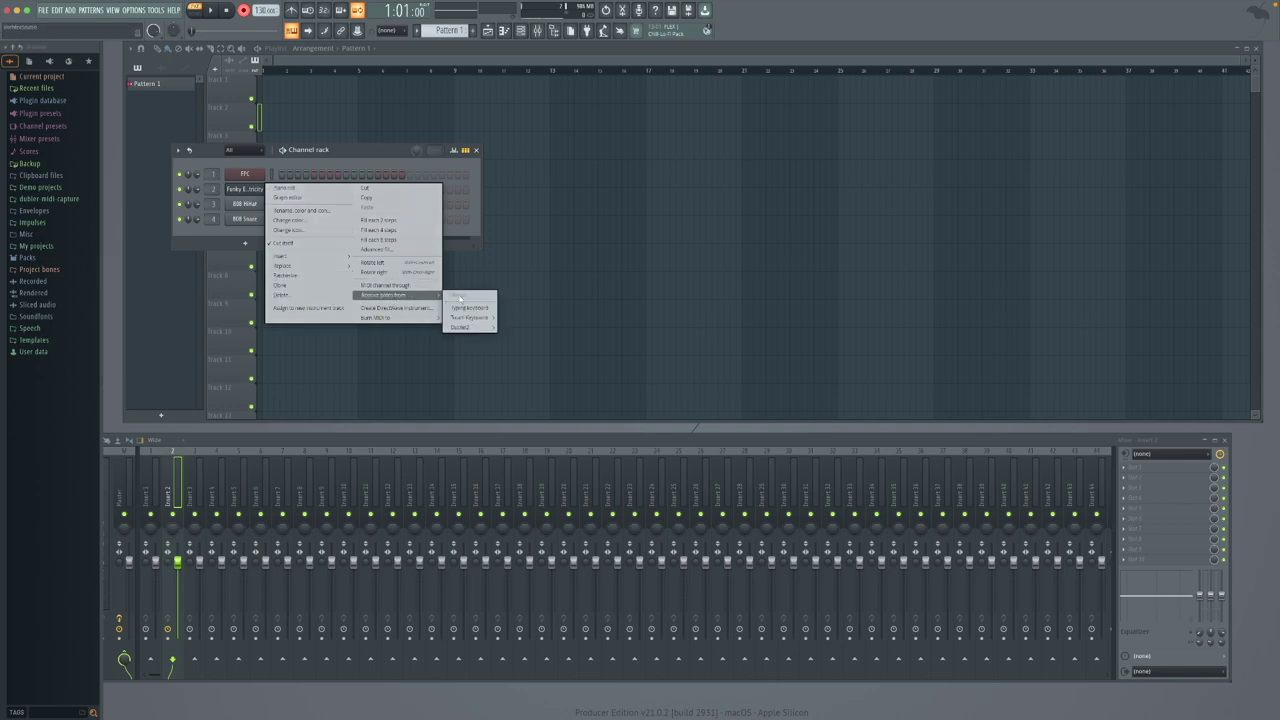
pyautogui.moveTo(479, 331)
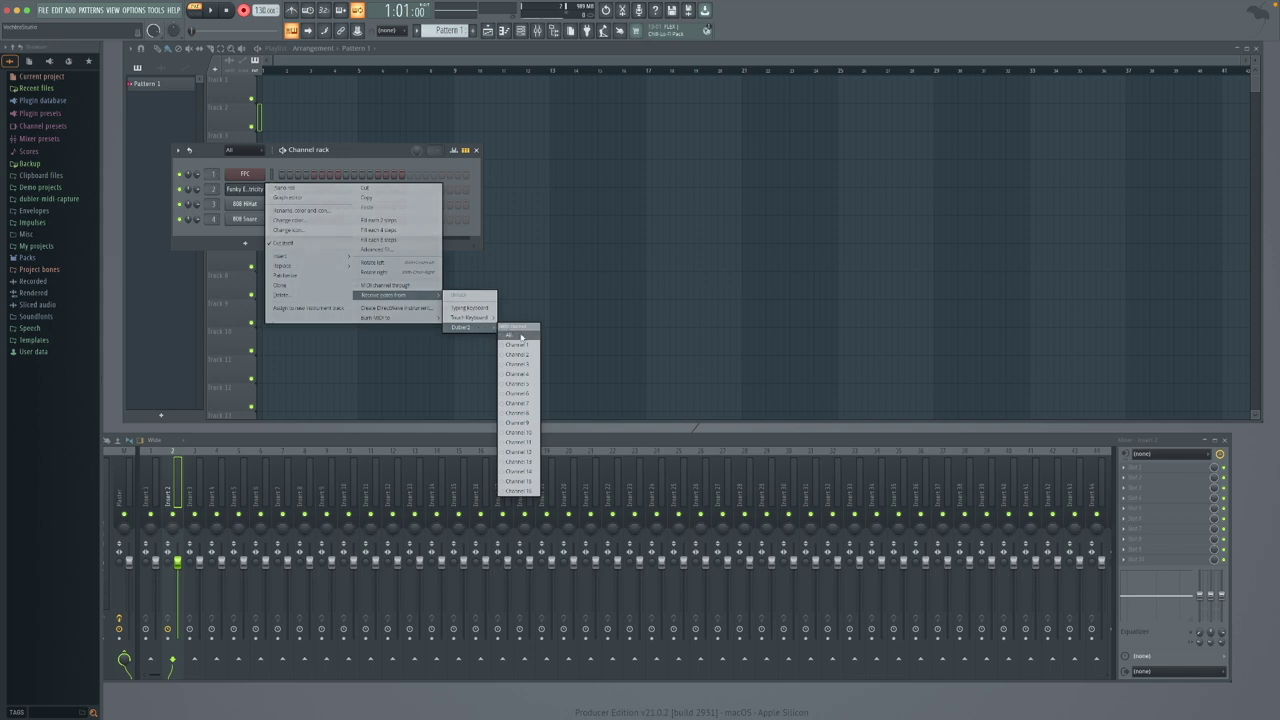
pyautogui.click(525, 346)
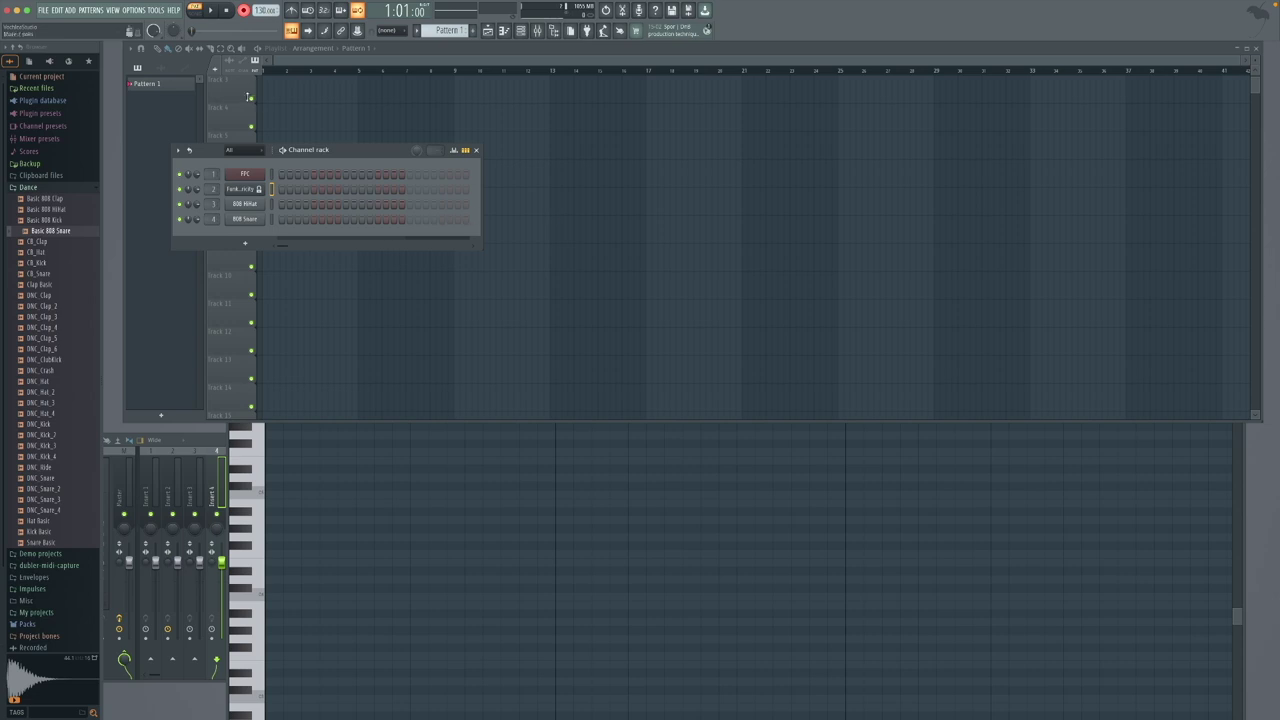
# Record a short rising melody into the Funky Electricity channel with Dubler, stop the transport and review the notes in the piano roll.
pyautogui.click(216, 16)
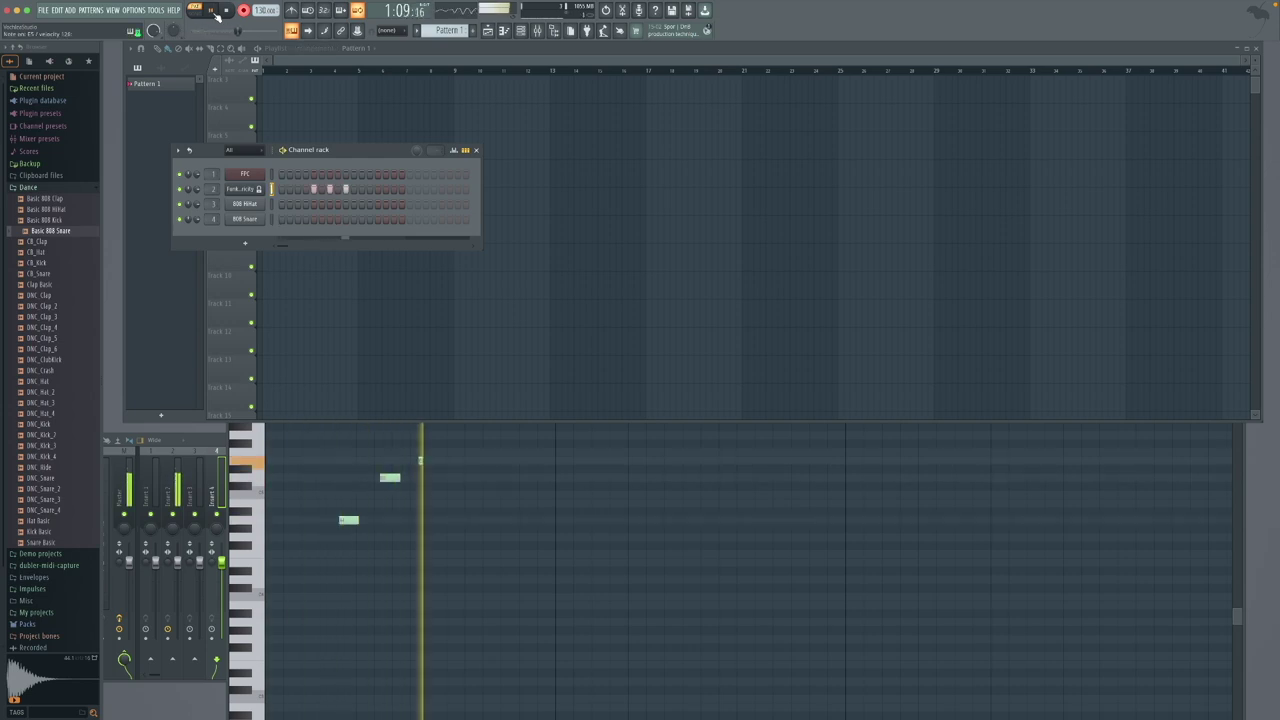
pyautogui.click(226, 10)
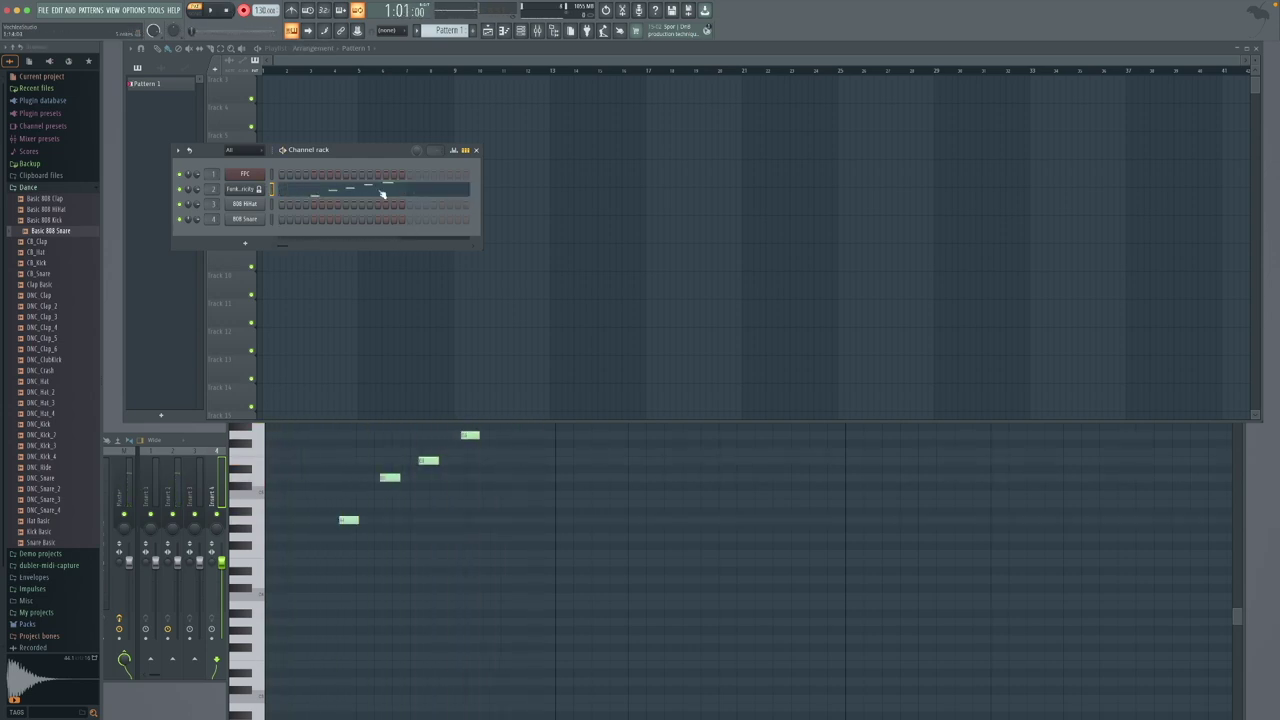
pyautogui.scroll(-4, 448, 478)
pyautogui.scroll(5, 448, 478)
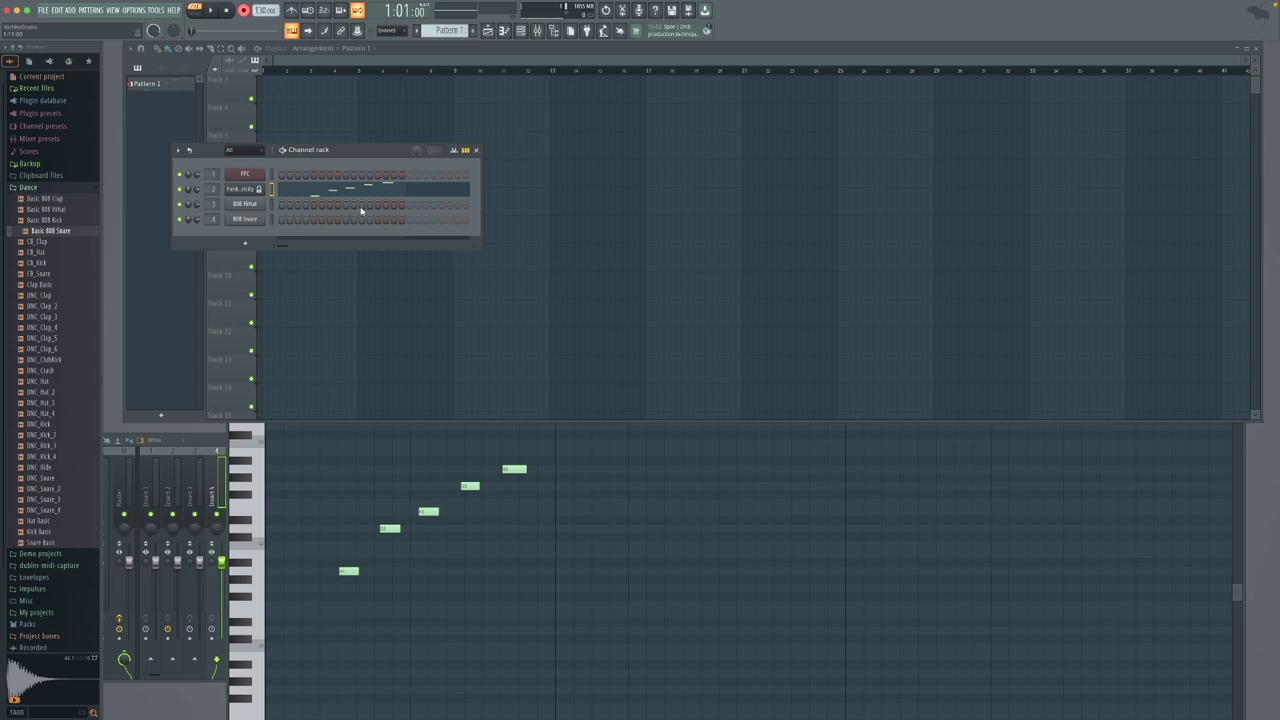
# Insert the VST3 Dubler Midi Capture plugin from the 808 HiHat channel, move its window over the playlist and dismiss the recording hint.
pyautogui.rightClick(262, 201)
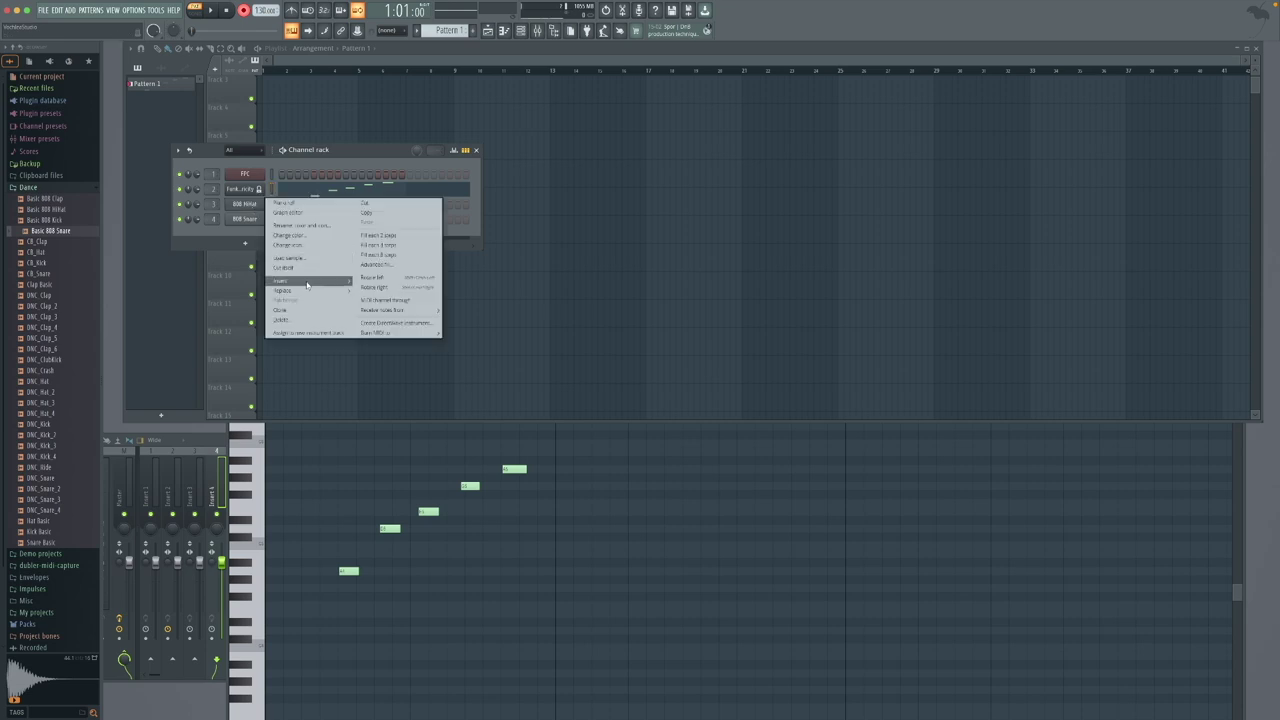
pyautogui.moveTo(307, 284)
pyautogui.click(379, 106)
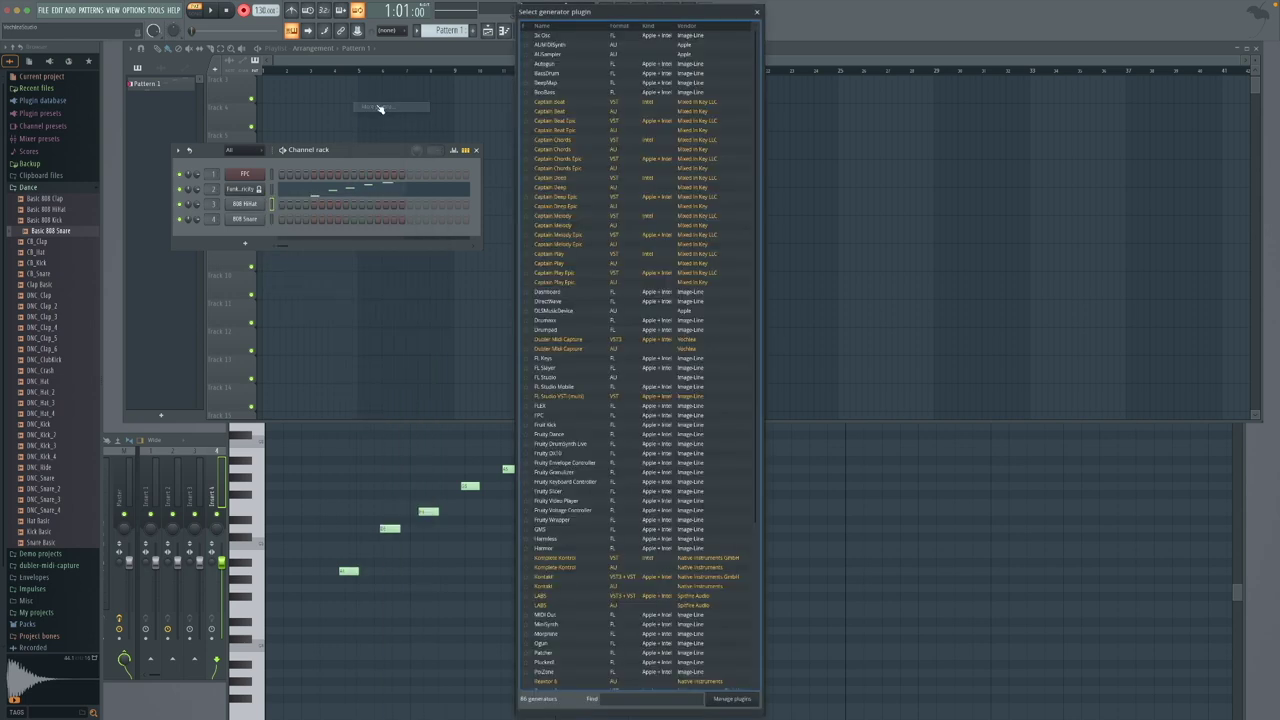
pyautogui.doubleClick(602, 343)
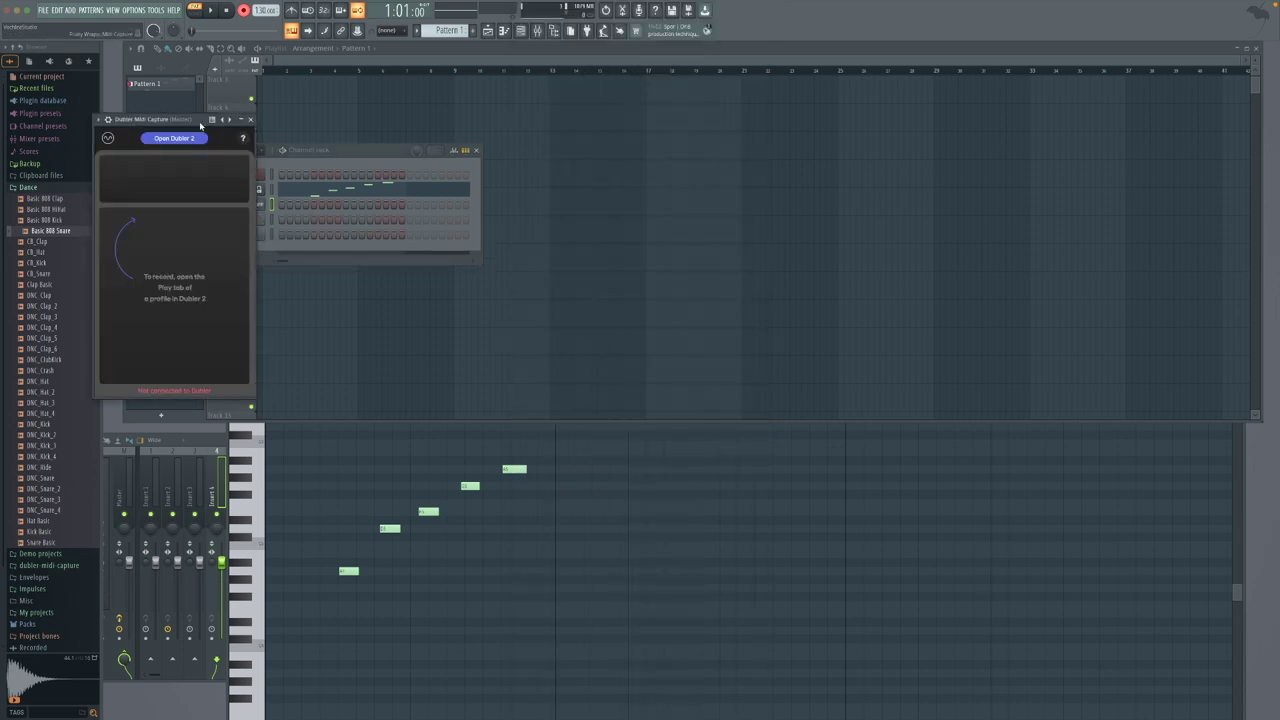
pyautogui.moveTo(200, 121); pyautogui.dragTo(606, 208)
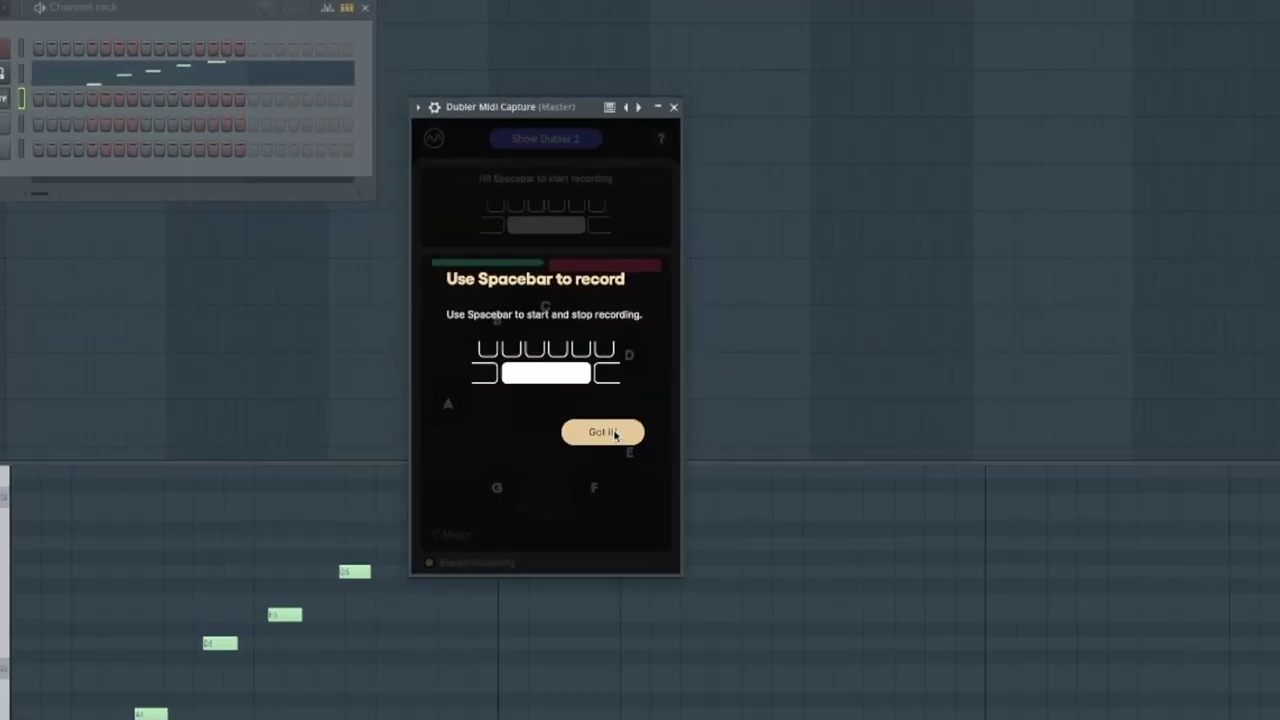
pyautogui.click(603, 432)
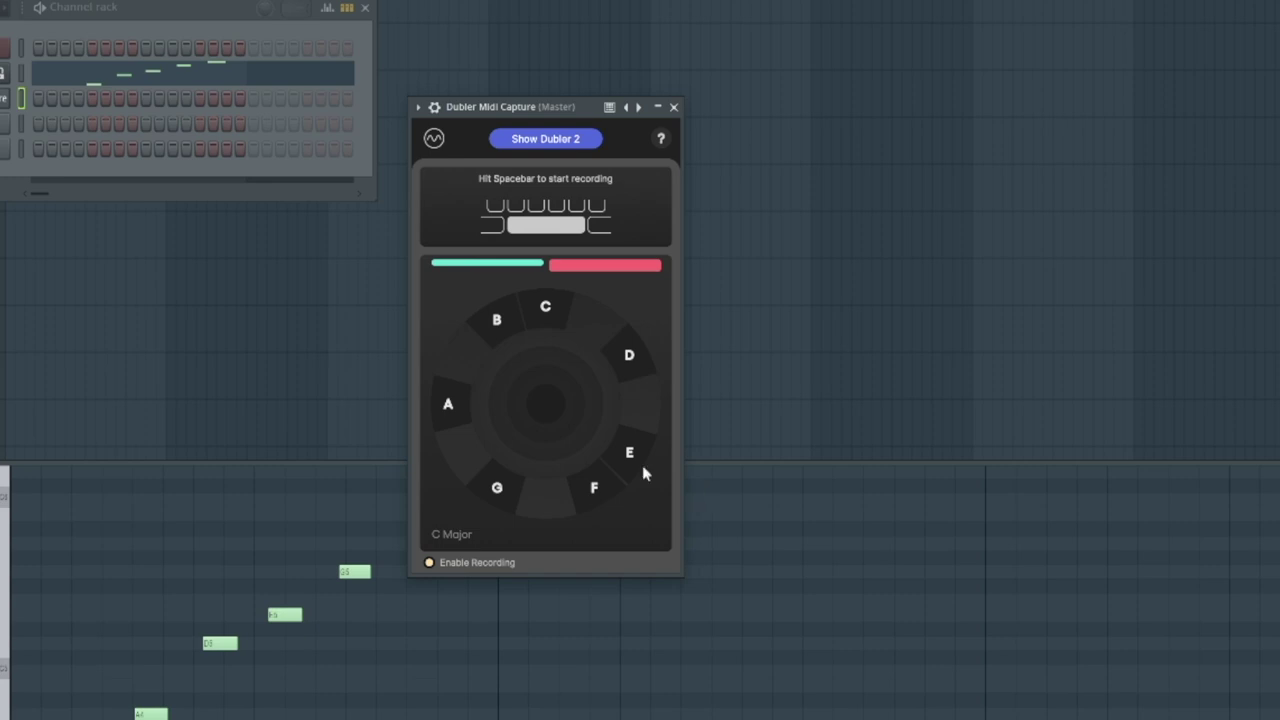
# Record a sung melody through Dubler Midi Capture with the Funky Electricity channel selected and place the clean MIDI clip on that channel.
pyautogui.click(22, 78)
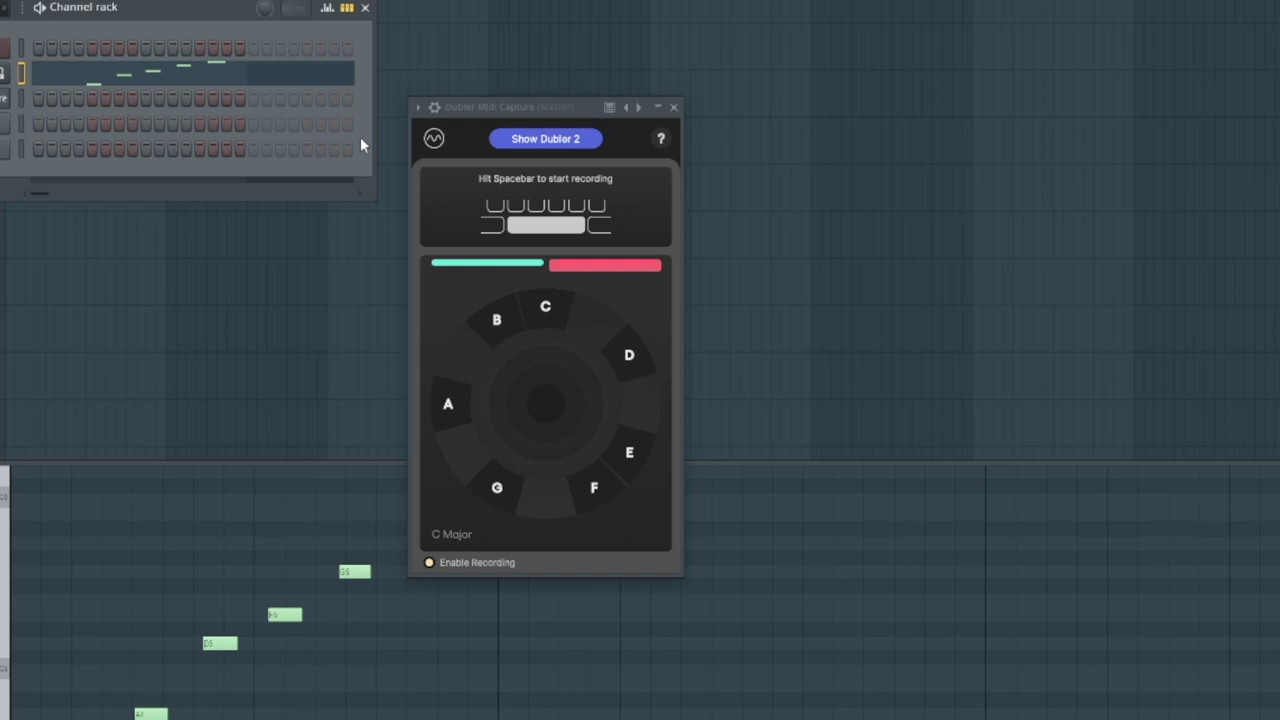
pyautogui.press('space')
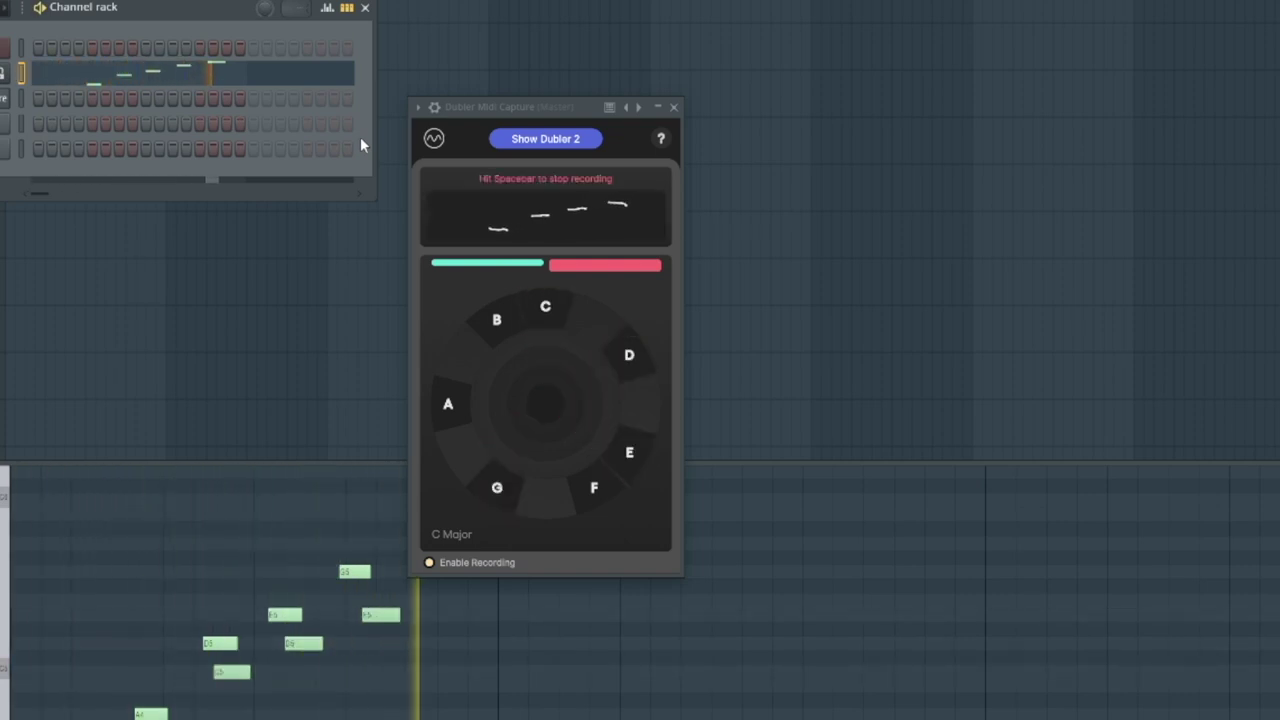
pyautogui.press('space')
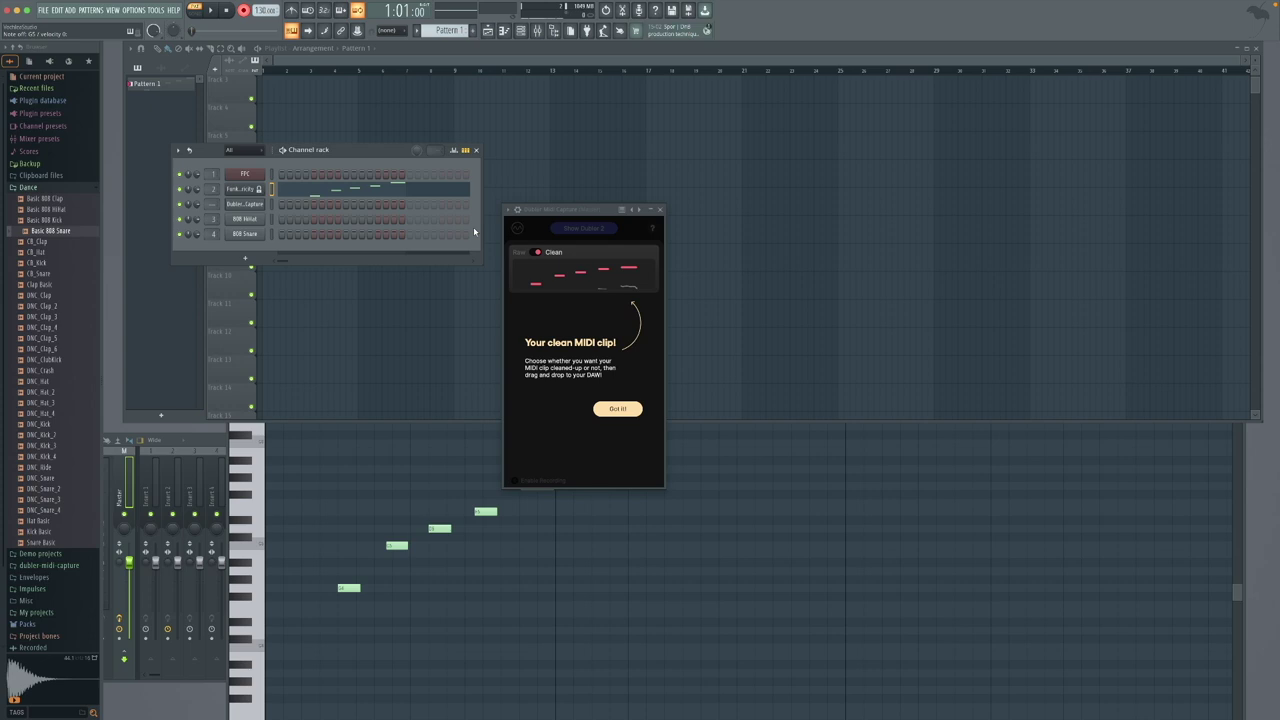
pyautogui.moveTo(588, 270)
pyautogui.moveTo(594, 274); pyautogui.dragTo(325, 190)
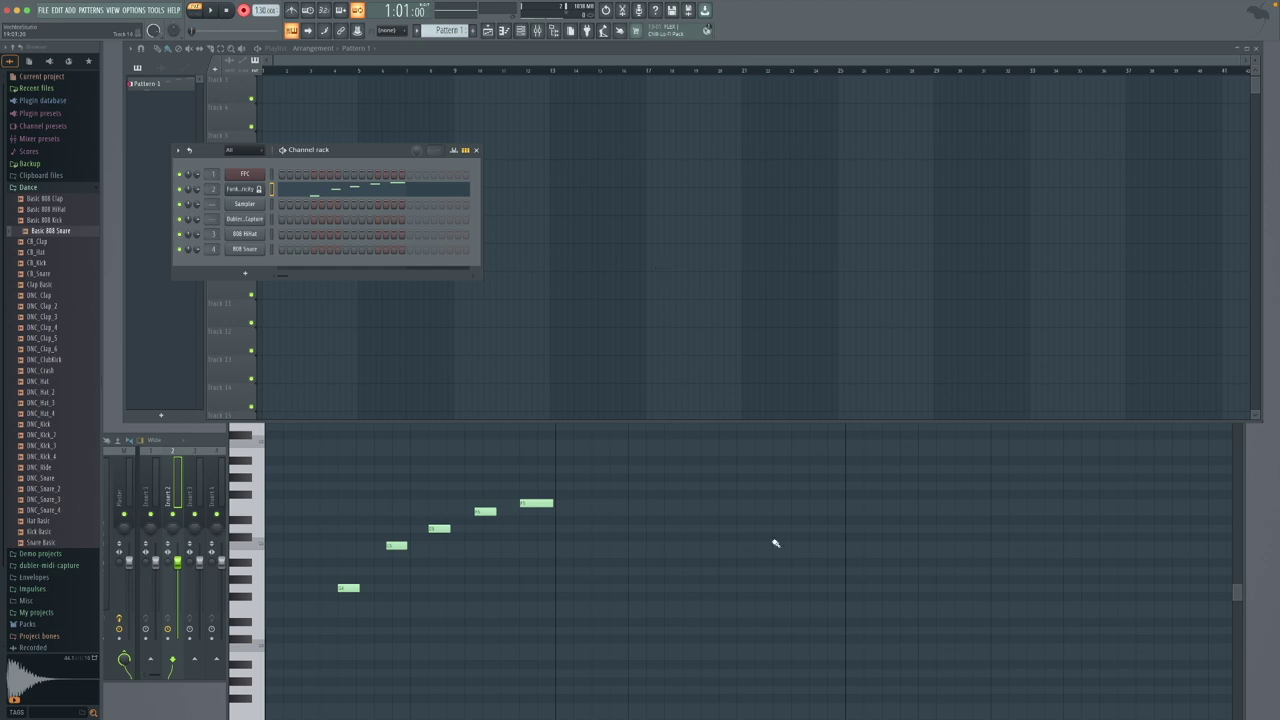
# Switch to Dubler 2, examine its aaa, eee, ooo and env controls and their CC assignments, and move the window clear of the channel rack.
pyautogui.click(972, 704)
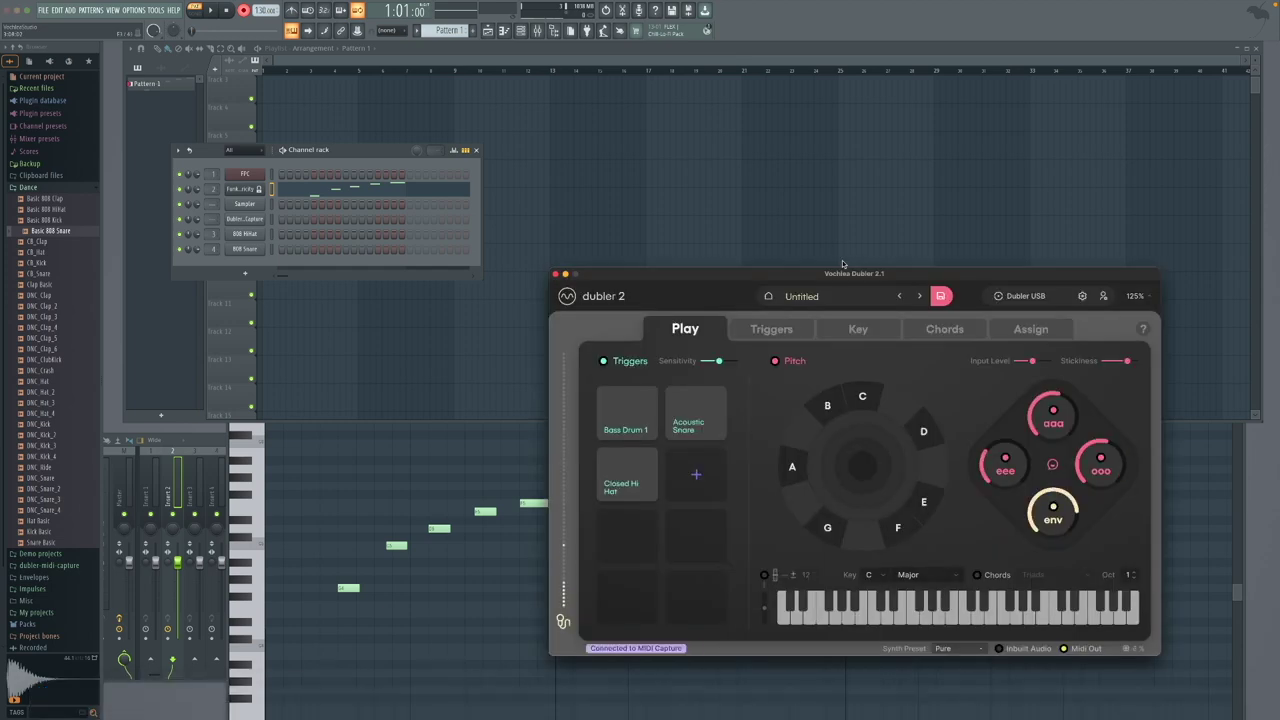
pyautogui.moveTo(850, 274); pyautogui.dragTo(572, 168)
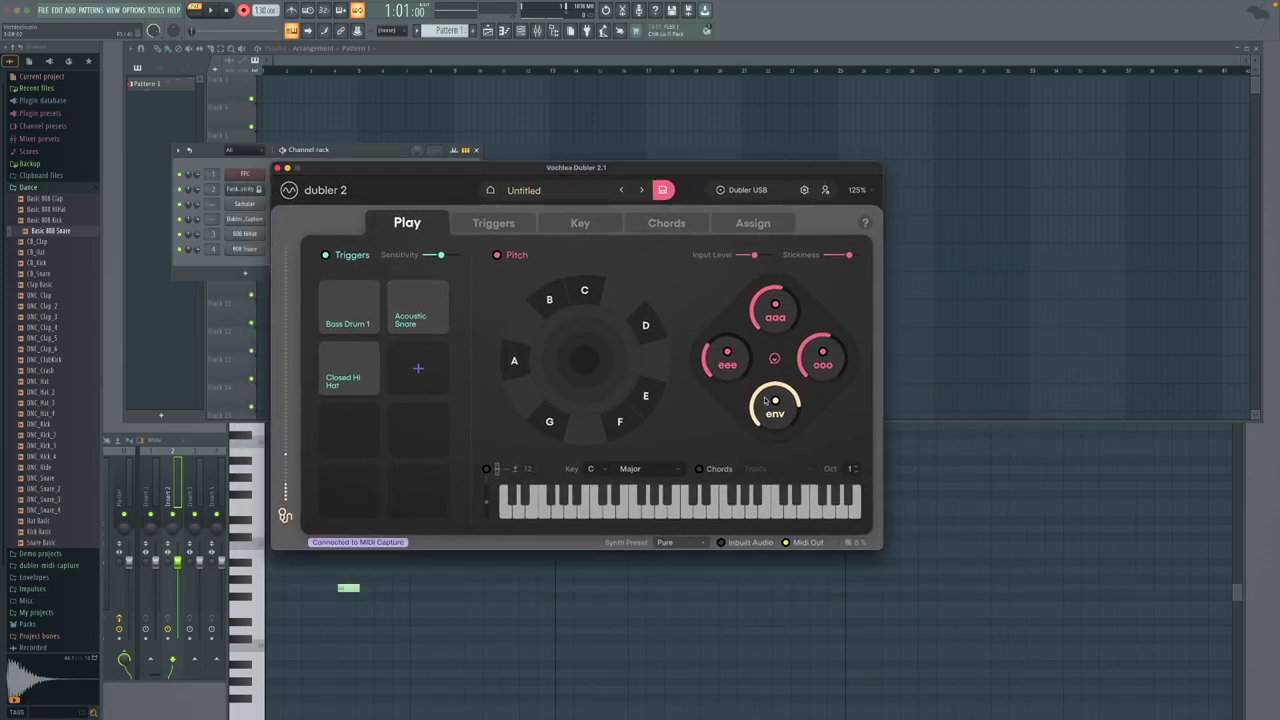
pyautogui.moveTo(746, 175); pyautogui.dragTo(762, 200)
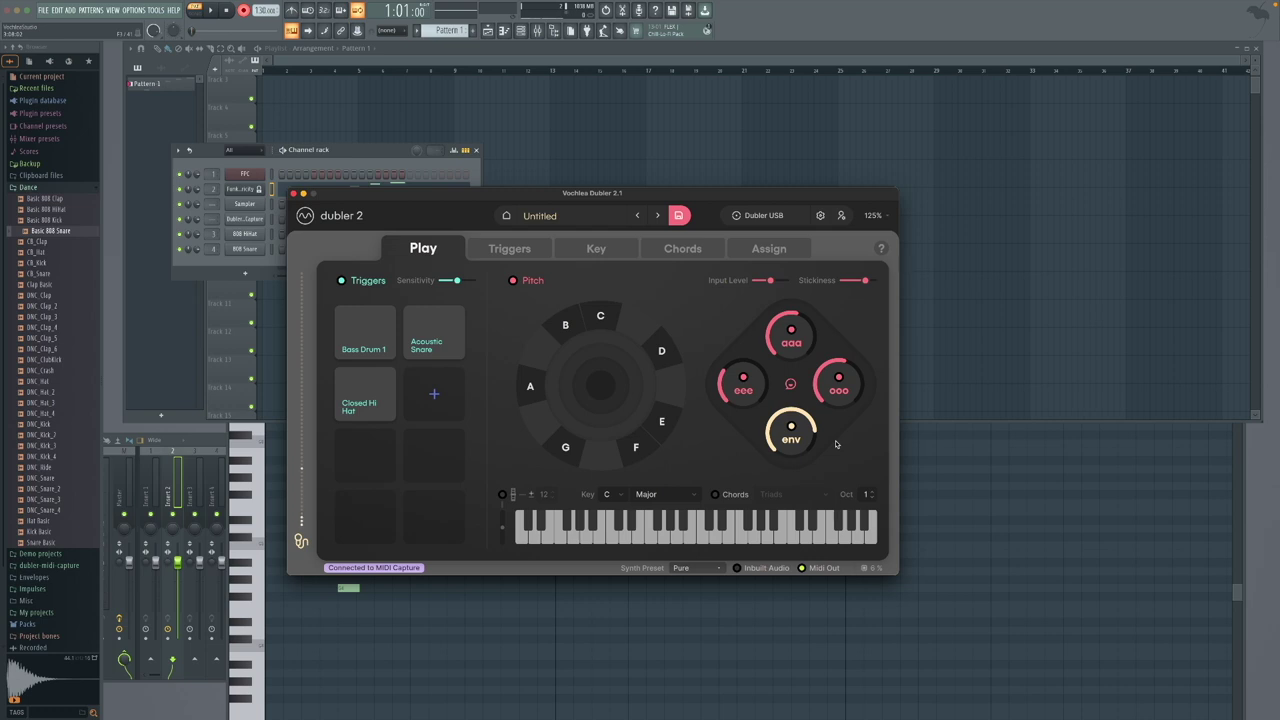
pyautogui.click(788, 252)
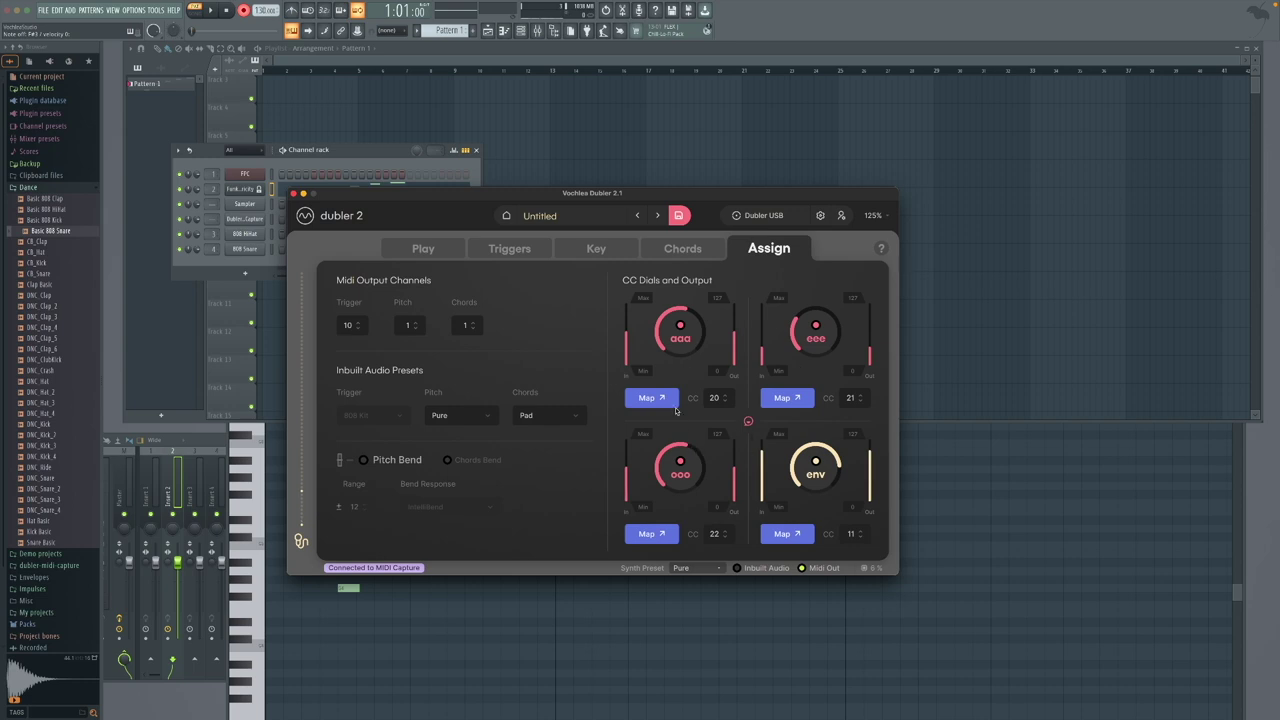
pyautogui.click(424, 250)
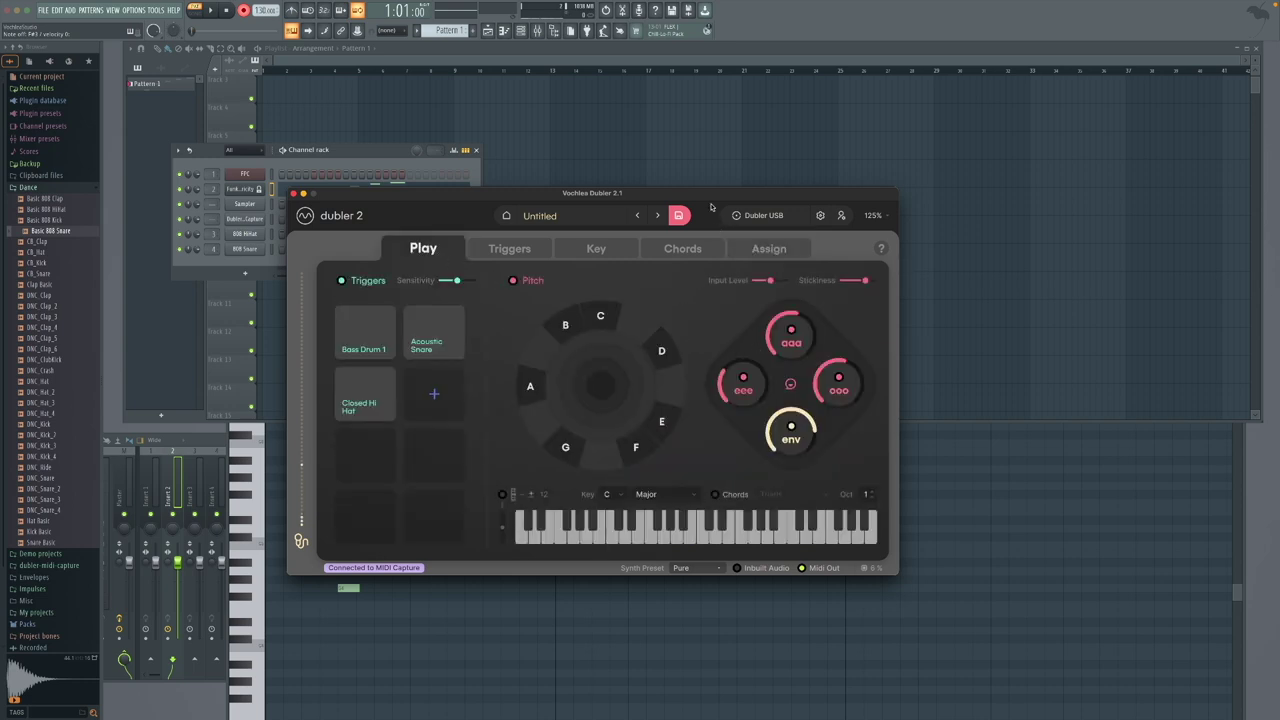
pyautogui.moveTo(707, 196); pyautogui.dragTo(863, 258)
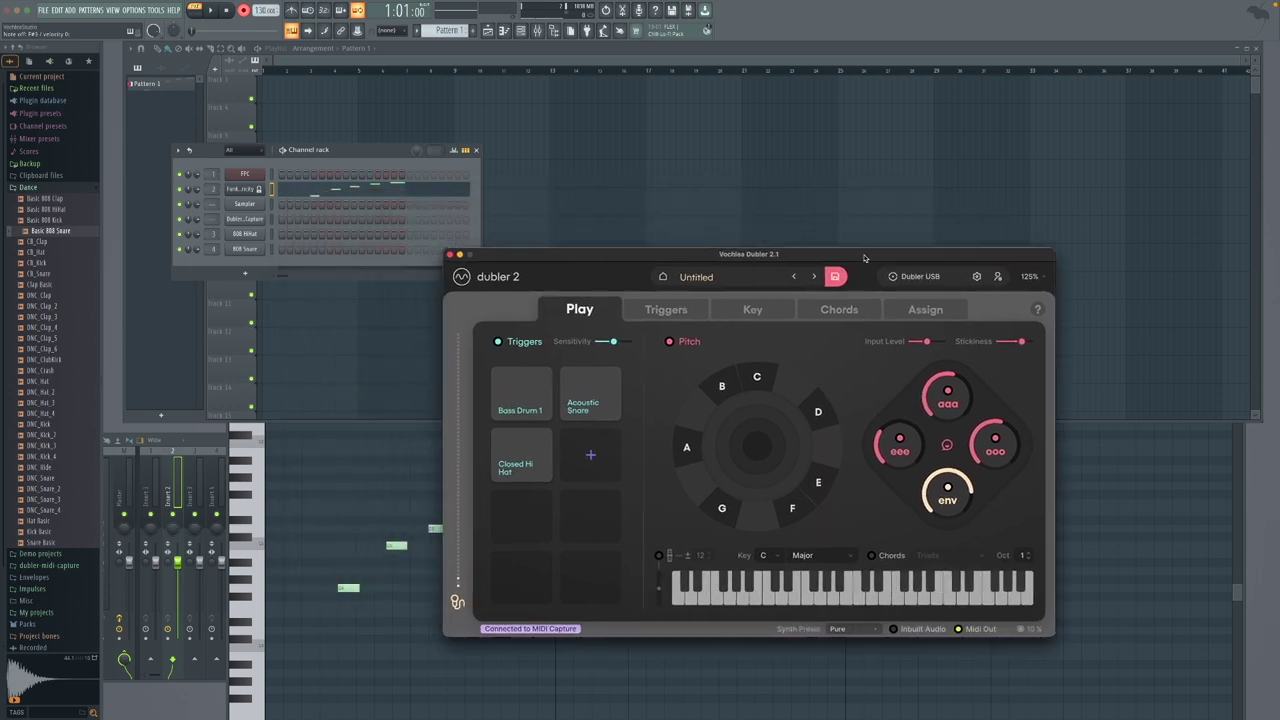
# In FL Studio, open the Funky Electricity FLEX instrument and start linking its master filter cutoff to a MIDI controller on port 1.
pyautogui.click(272, 192)
pyautogui.click(245, 190)
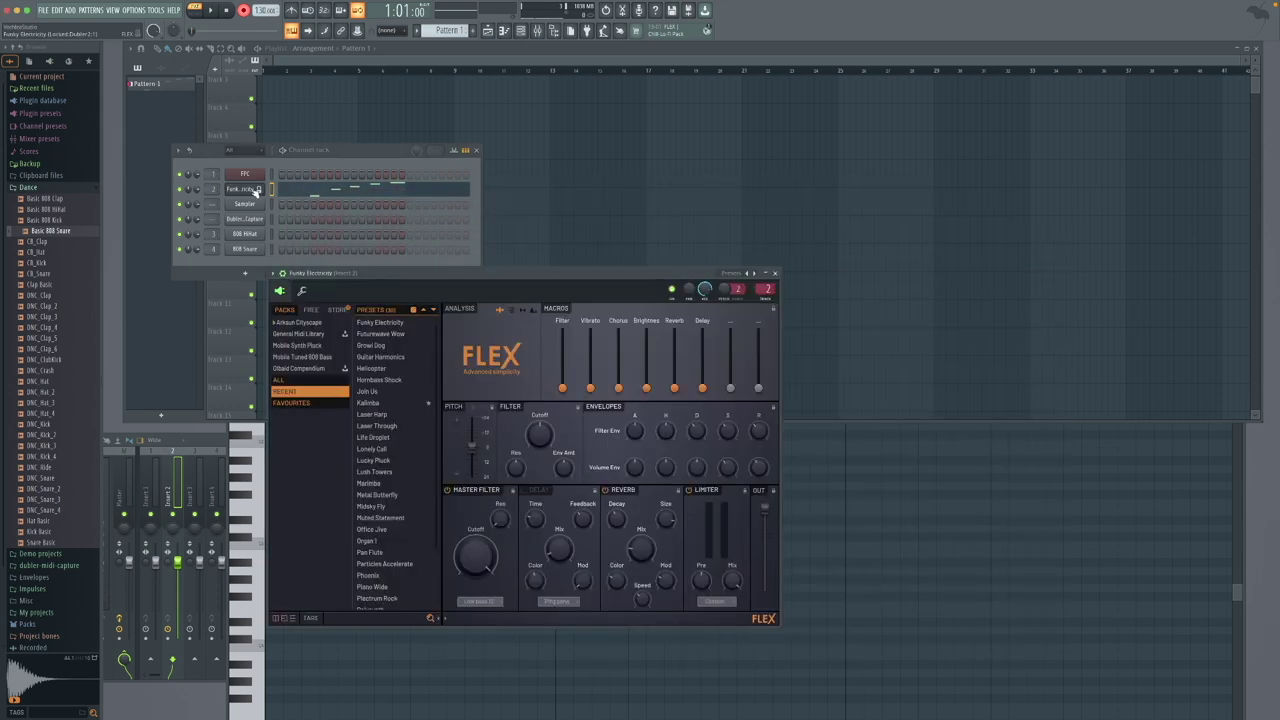
pyautogui.moveTo(580, 273); pyautogui.dragTo(600, 182)
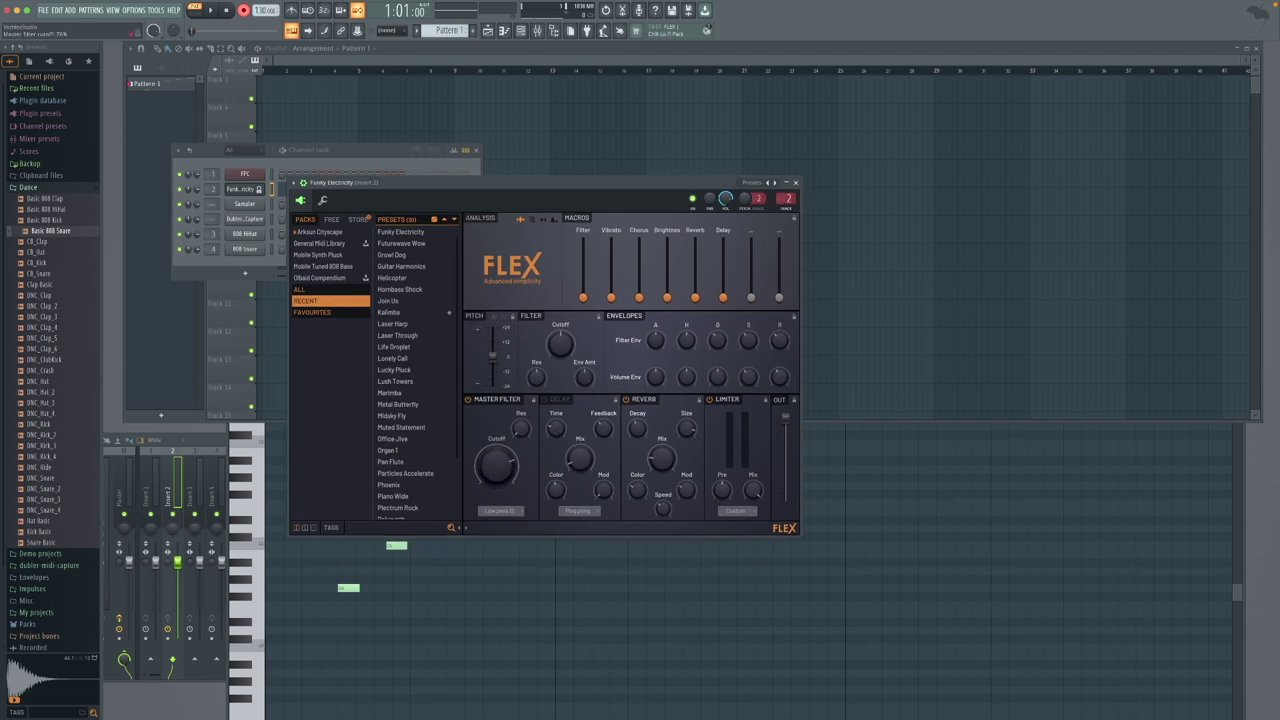
pyautogui.rightClick(497, 462)
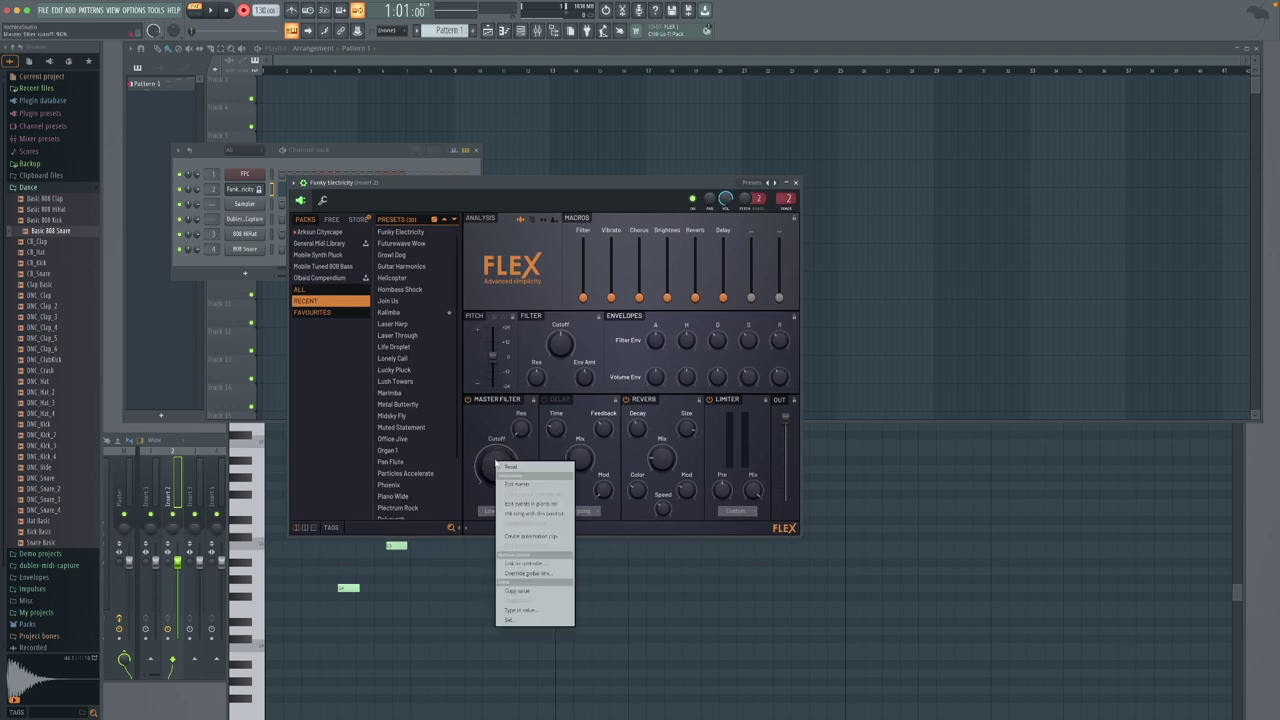
pyautogui.click(526, 563)
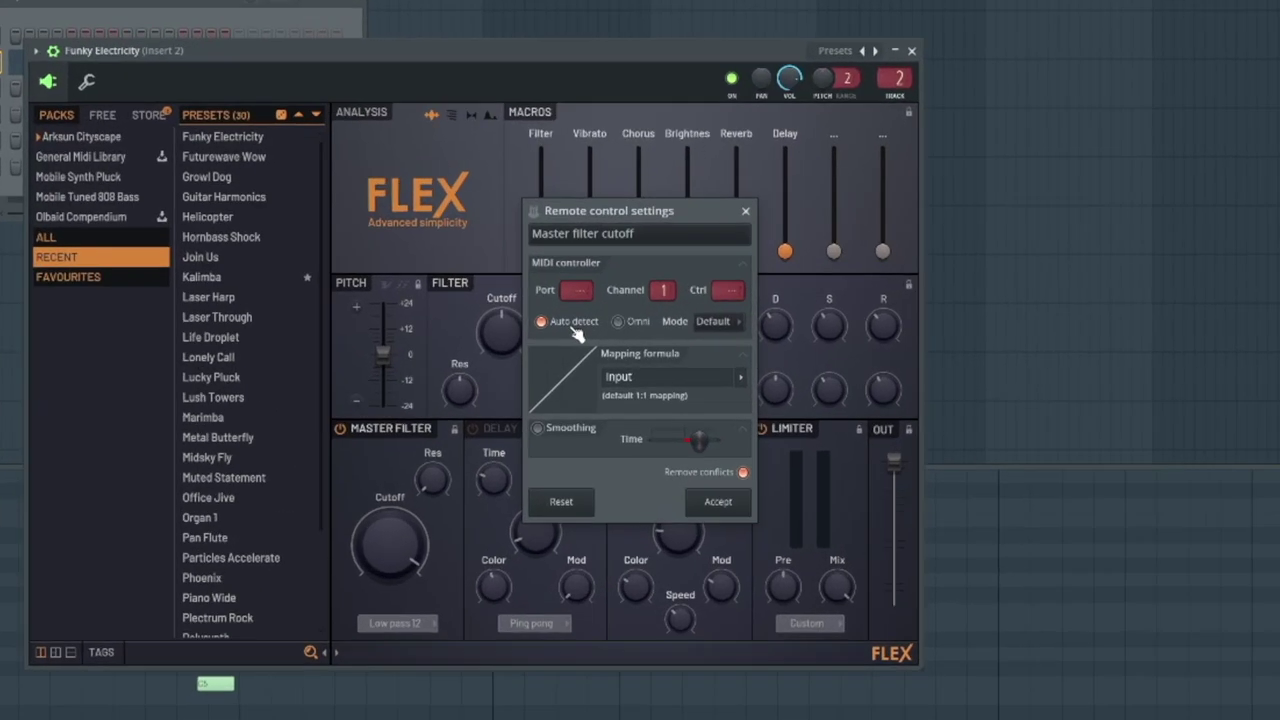
pyautogui.click(575, 286)
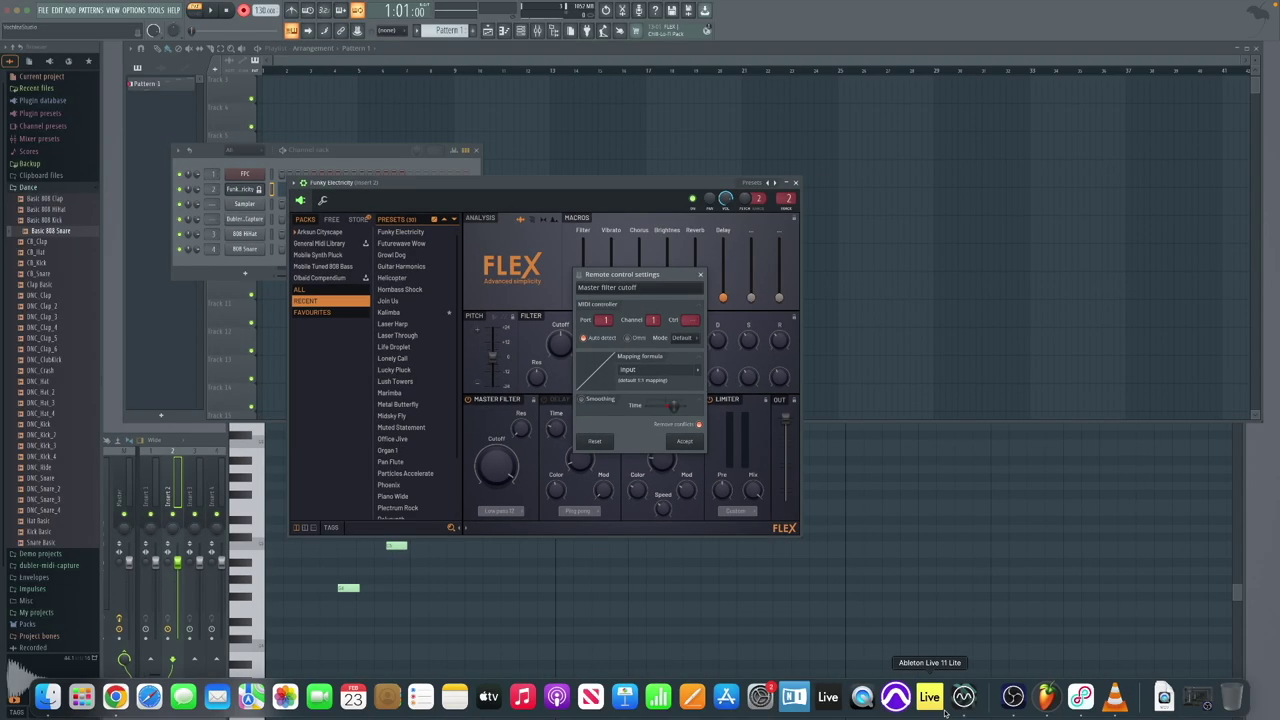
# Switch to Dubler 2, map the aaa dial on CC 20 to the FLEX master filter cutoff, and return to the FLEX window.
pyautogui.click(935, 695)
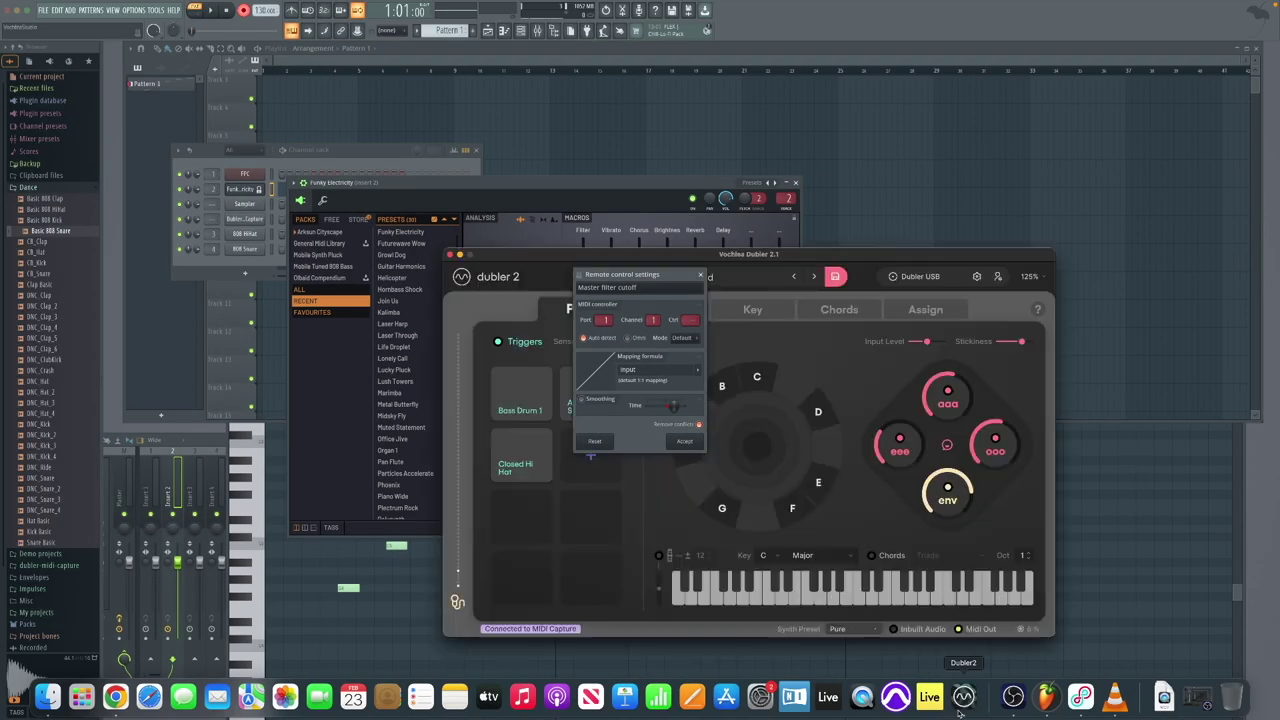
pyautogui.click(925, 312)
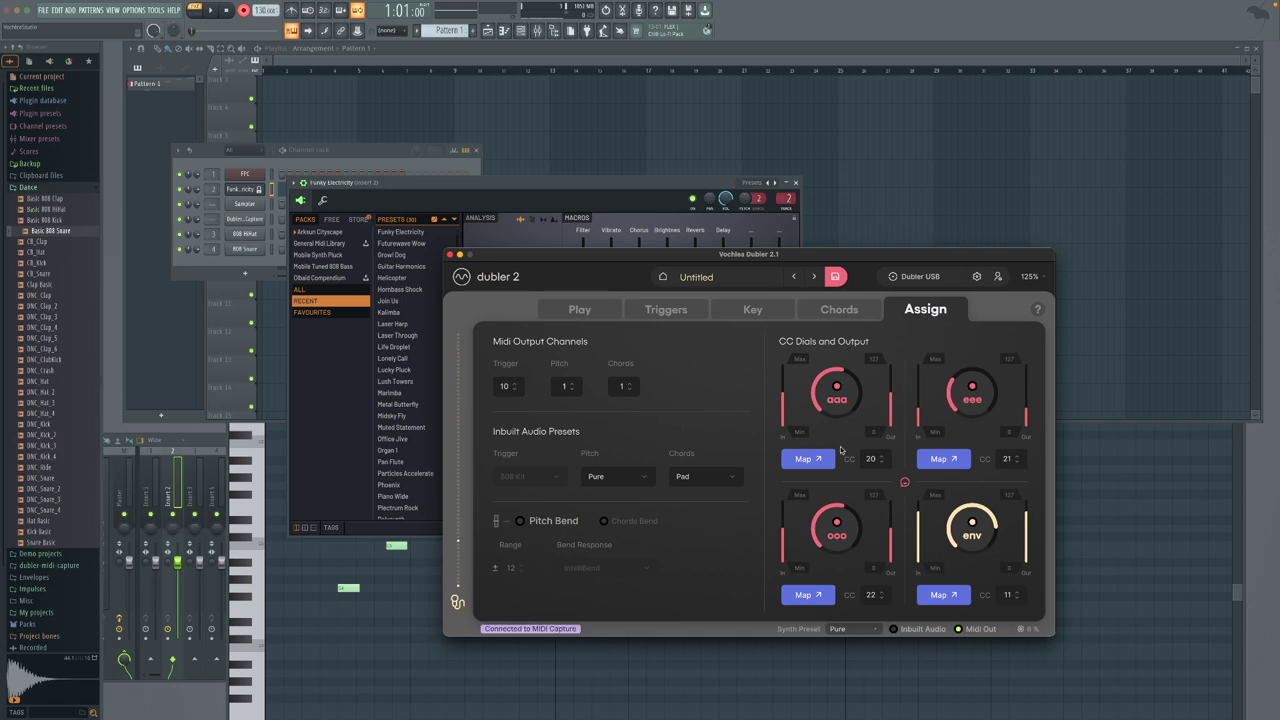
pyautogui.click(808, 459)
pyautogui.click(666, 186)
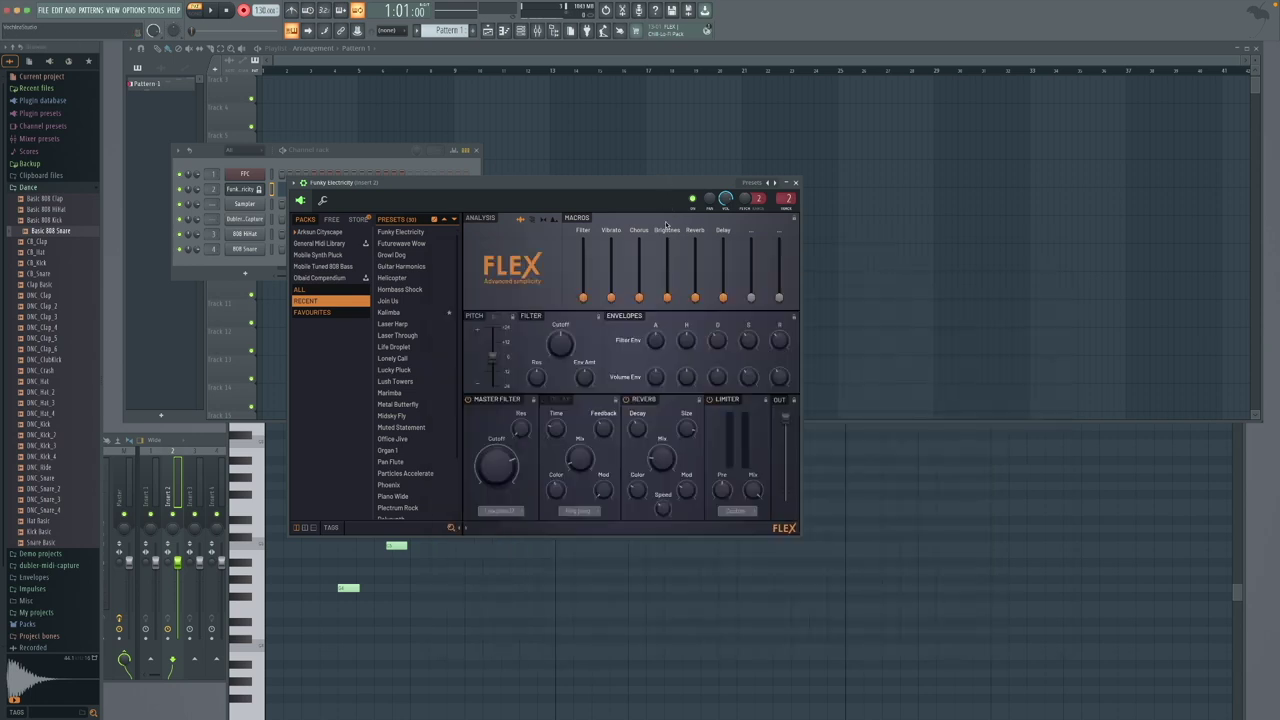